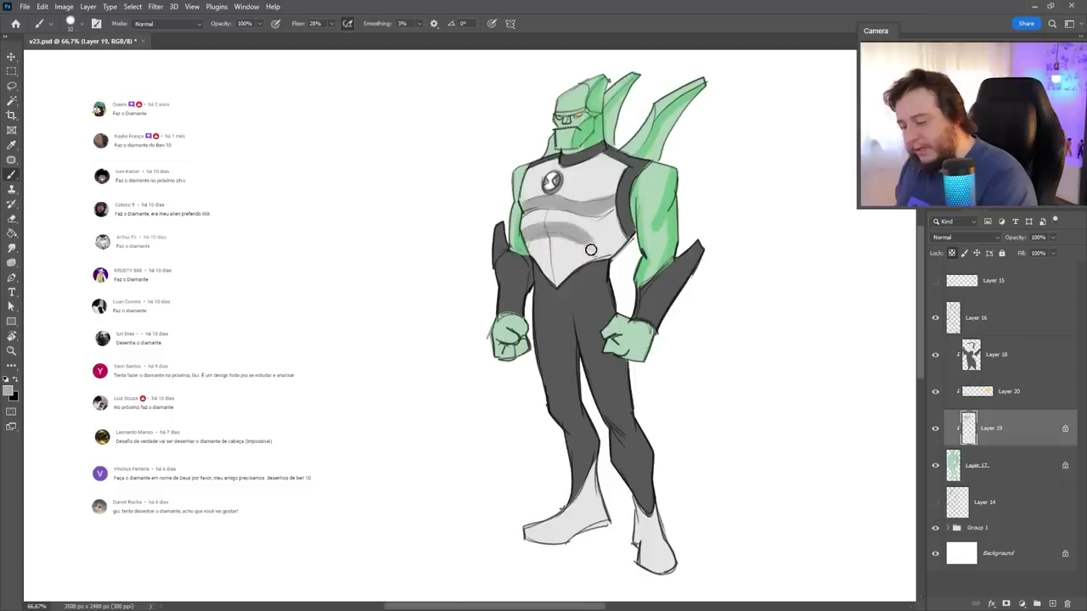
Shade the white suit's chest, midsection and boots with grey brush strokes on Layer 19.
mouse_move(620, 216)
mouse_down()
mouse_move(598, 258)
mouse_move(600, 226)
mouse_move(588, 258)
mouse_up()
drag(596, 469, 561, 538)
mouse_move(656, 513)
mouse_down()
mouse_move(668, 565)
mouse_move(662, 527)
mouse_up()
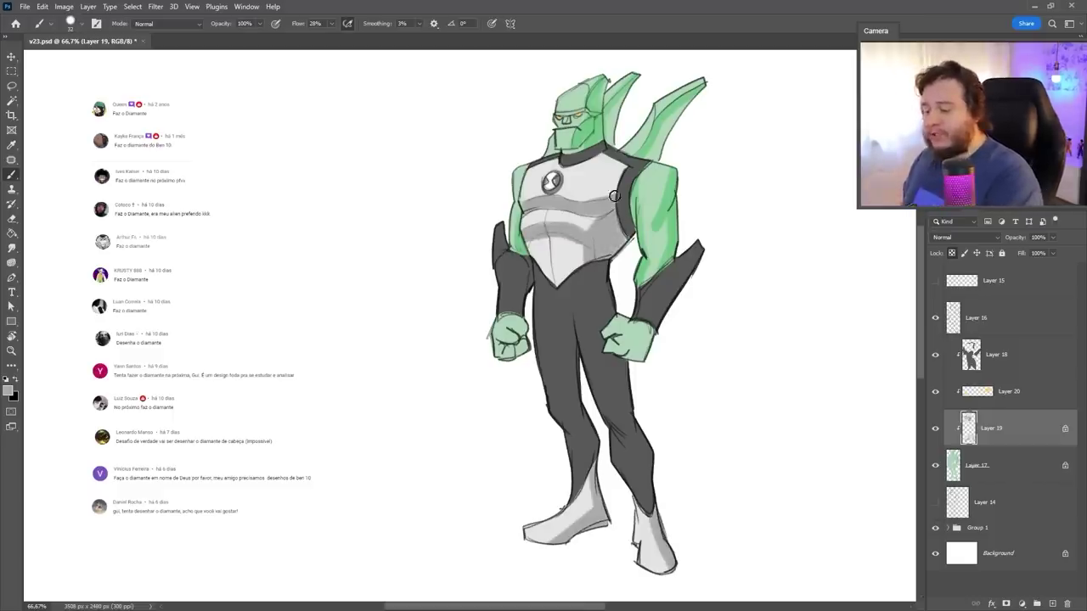
drag(614, 196, 633, 166)
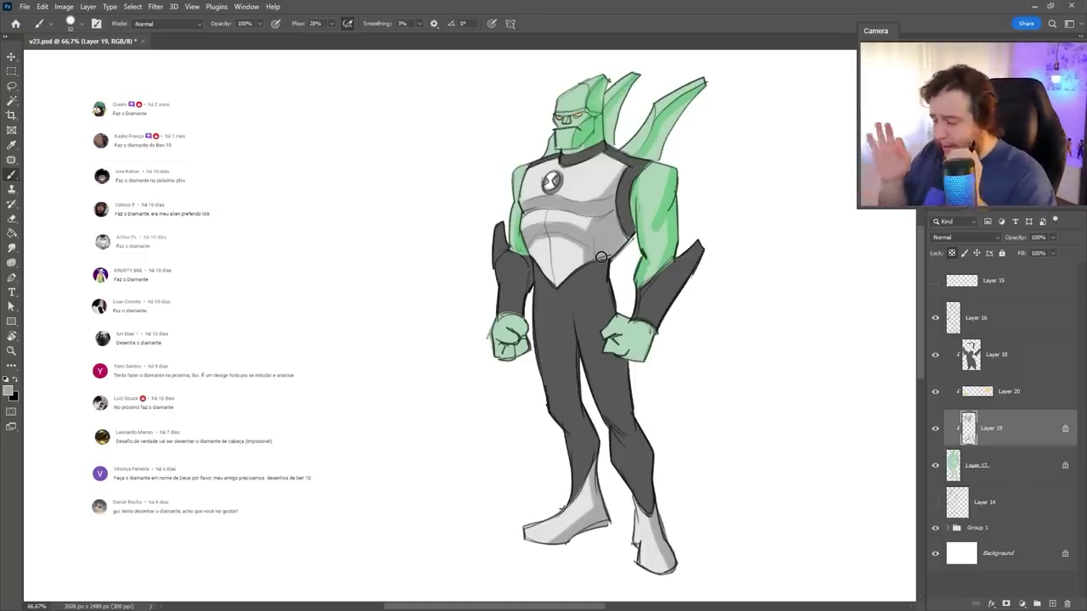
On Layer 17, paint pale green highlights on the spikes, arms and fists, and touch up the face with sampled greens, using a 14 px brush.
click(962, 465)
right_click(670, 230)
click(734, 131)
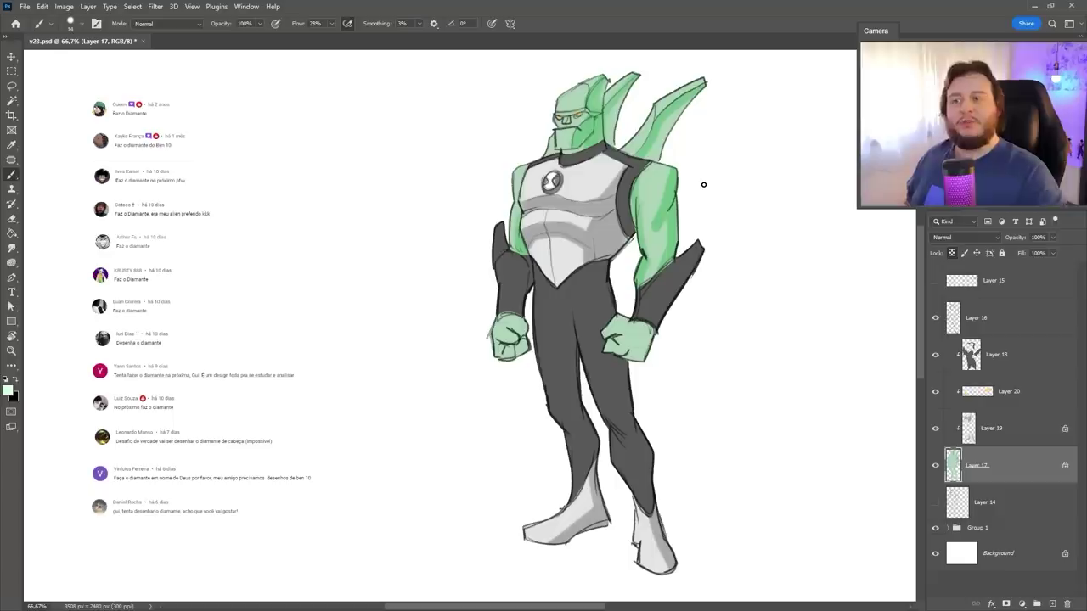
mouse_move(656, 108)
mouse_down()
mouse_move(695, 83)
mouse_move(639, 138)
mouse_up()
mouse_move(649, 179)
mouse_down()
mouse_move(651, 229)
mouse_move(650, 197)
mouse_up()
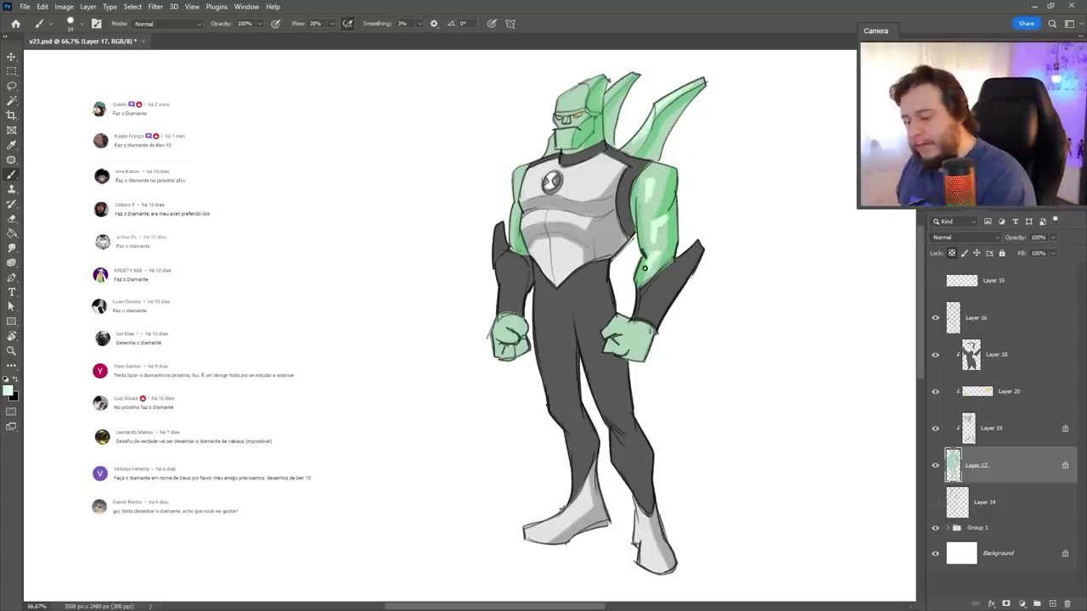
drag(519, 183, 514, 247)
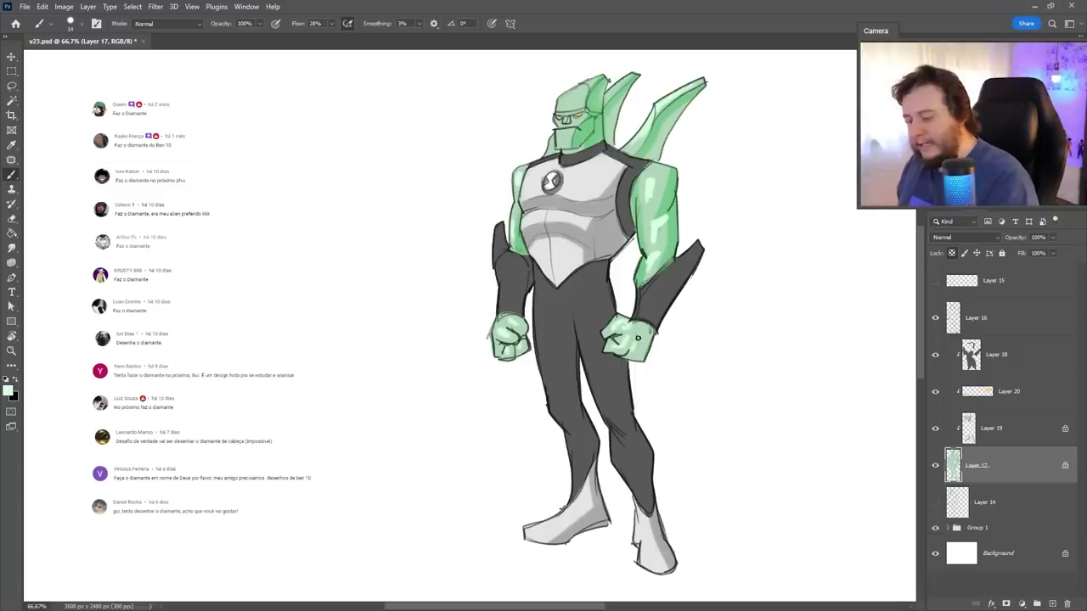
alt+click(566, 122)
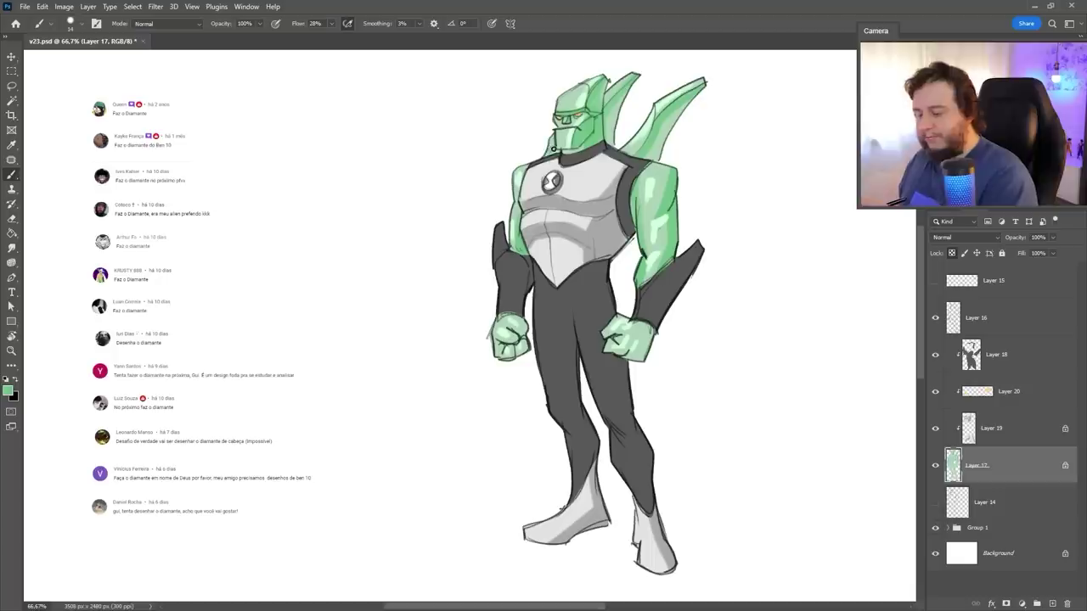
alt+click(578, 108)
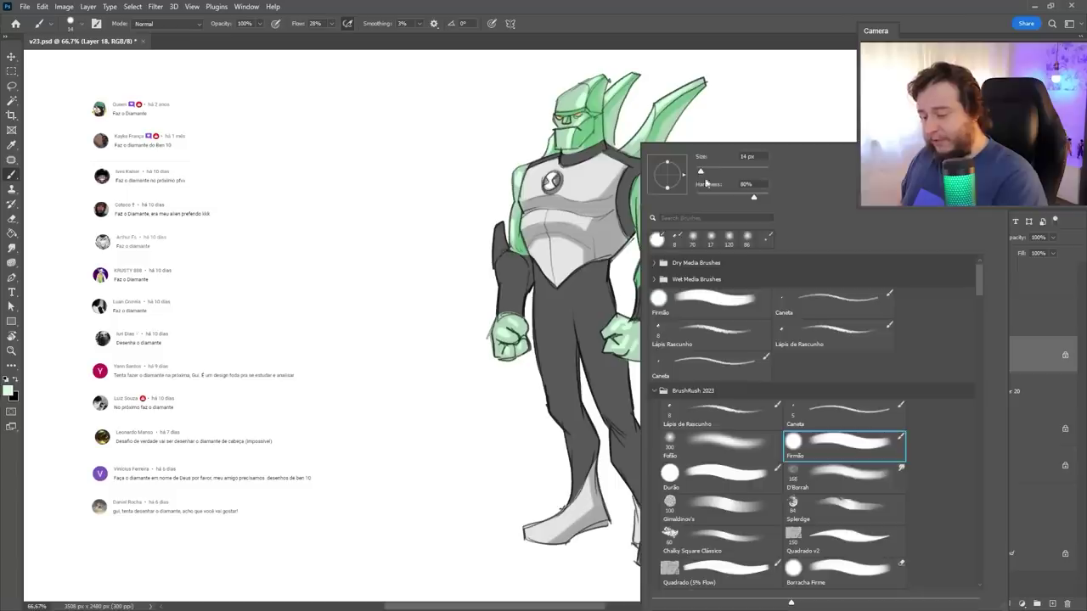
Paint darker shadows on the suit's dark collar, shoulder band and gauntlet on Layer 18.
key(Escape)
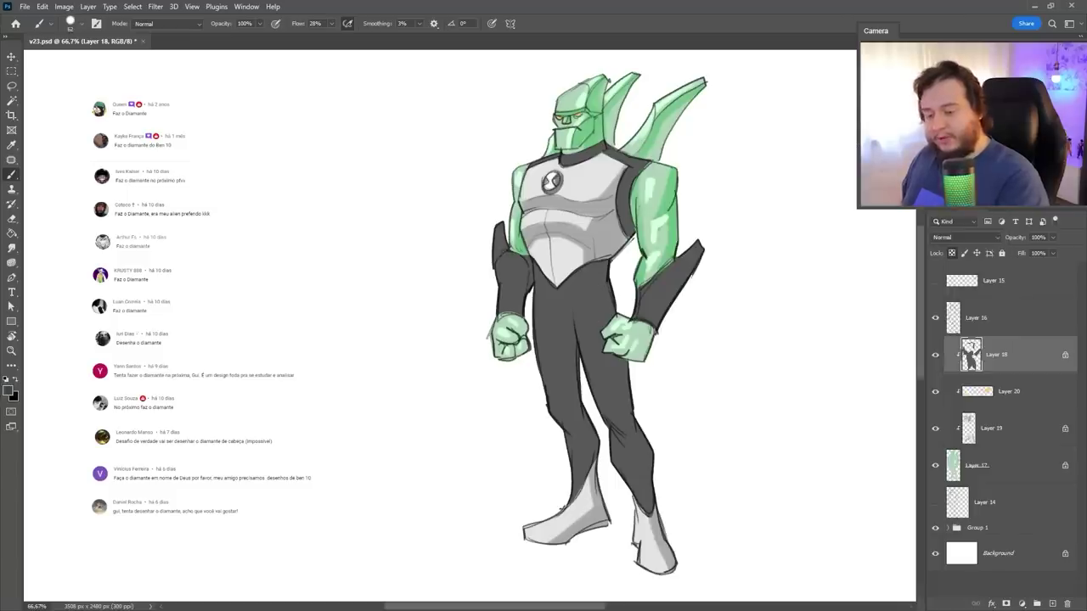
right_click(653, 216)
click(629, 194)
mouse_move(632, 168)
mouse_down()
mouse_move(626, 231)
mouse_move(628, 185)
mouse_move(621, 194)
mouse_up()
drag(587, 149, 604, 152)
drag(695, 253, 648, 324)
drag(648, 324, 689, 265)
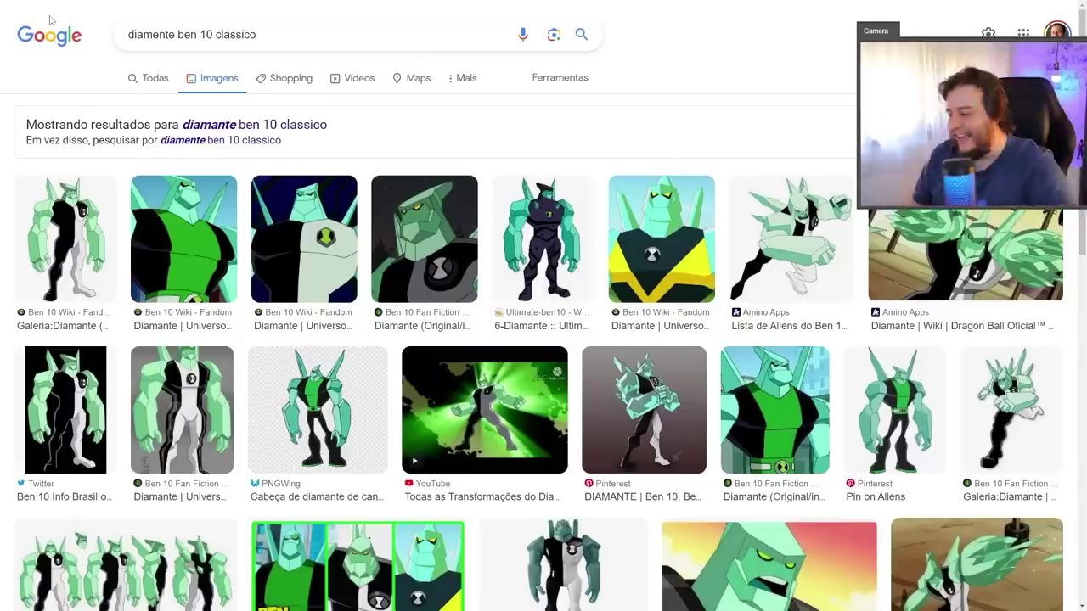
In the browser's image search results, open the first full-body Diamante picture as a reference.
click(40, 241)
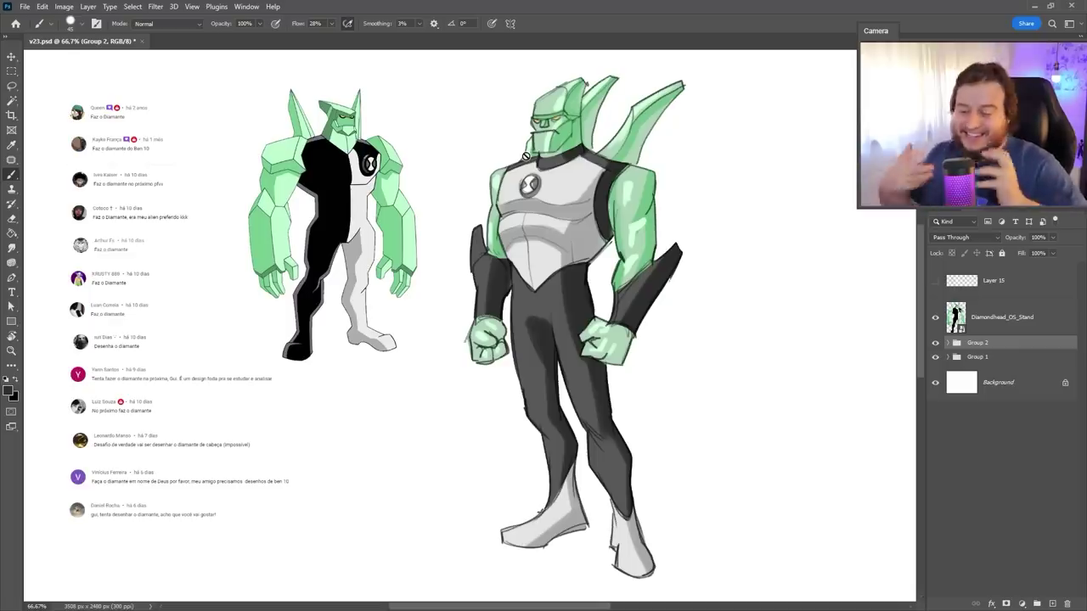
Fade Group 2 to 18% opacity and add a new layer above the Diamondhead_OS_Stand reference.
click(1053, 238)
mouse_move(1057, 252)
mouse_down()
mouse_move(1015, 254)
mouse_move(1052, 253)
mouse_up()
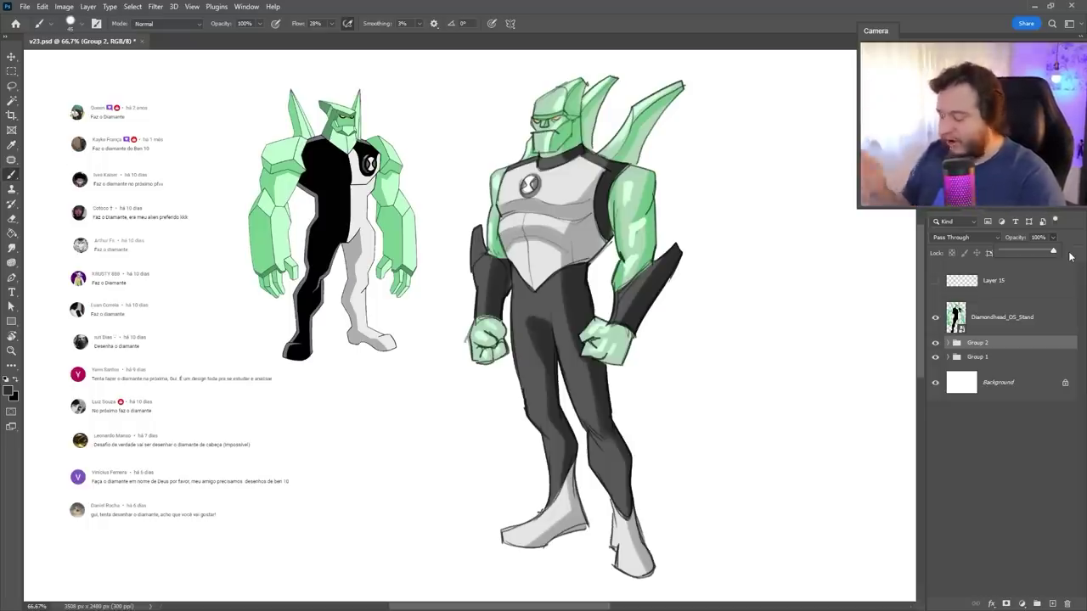
drag(1020, 254, 1009, 253)
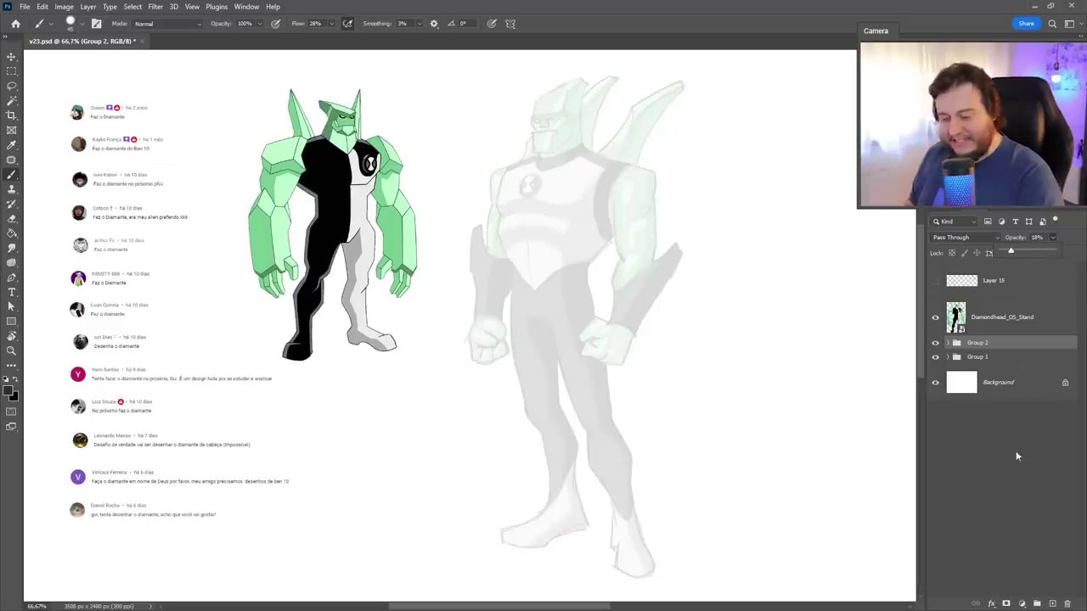
click(998, 329)
click(1052, 604)
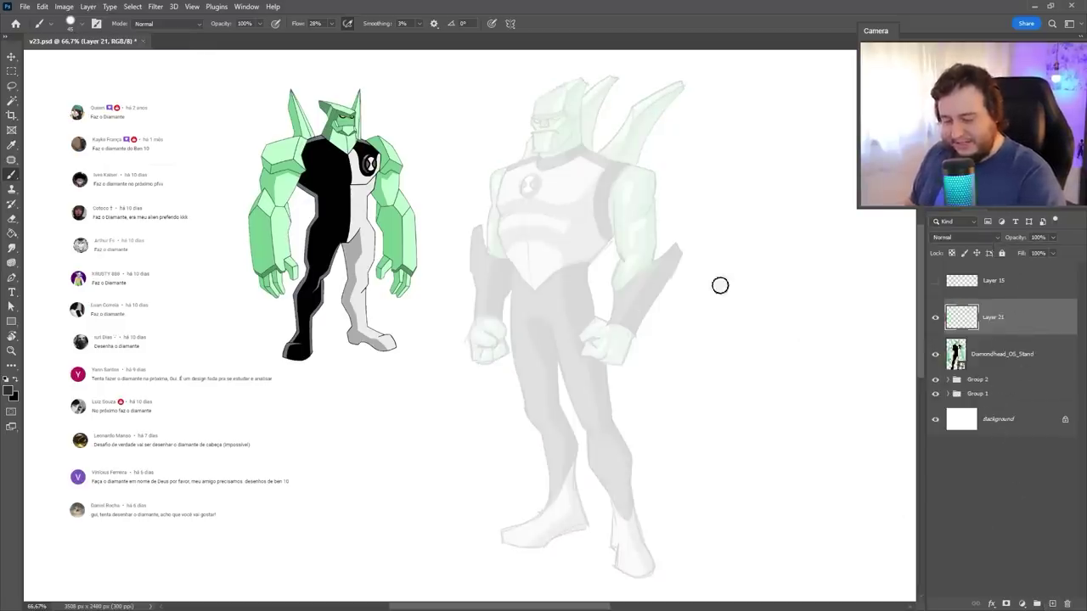
With a fine sketching brush, draw the angular brow and the eyes over the faded figure's face on the new layer.
right_click(718, 286)
click(751, 417)
key(Return)
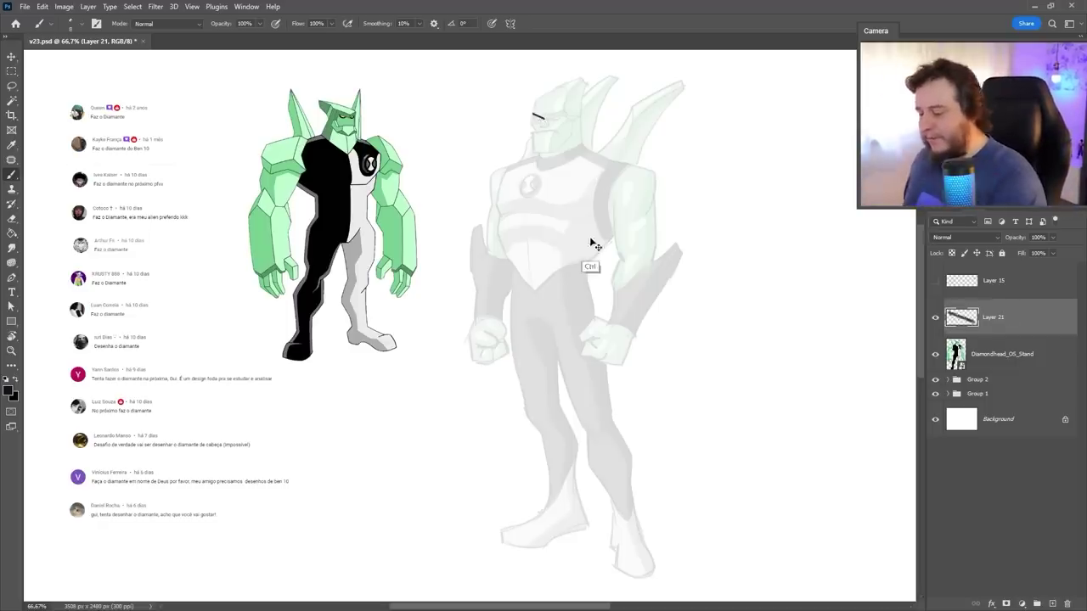
key(ctrl+z)
key(z)
click(568, 210)
drag(581, 230, 691, 347)
key(b)
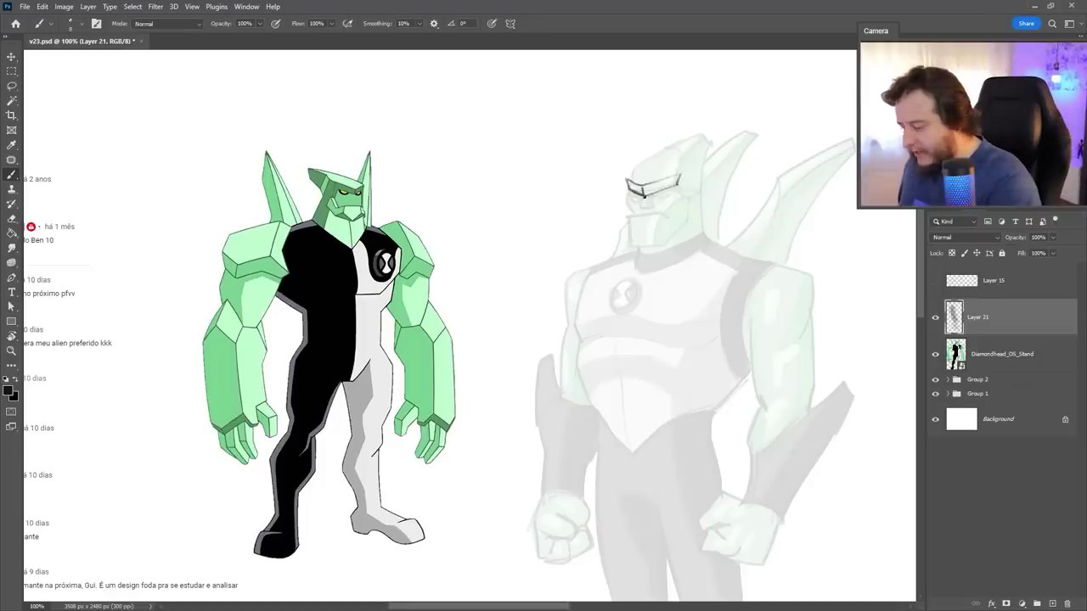
mouse_move(652, 192)
mouse_down()
mouse_move(669, 190)
mouse_move(642, 197)
mouse_move(682, 188)
mouse_up()
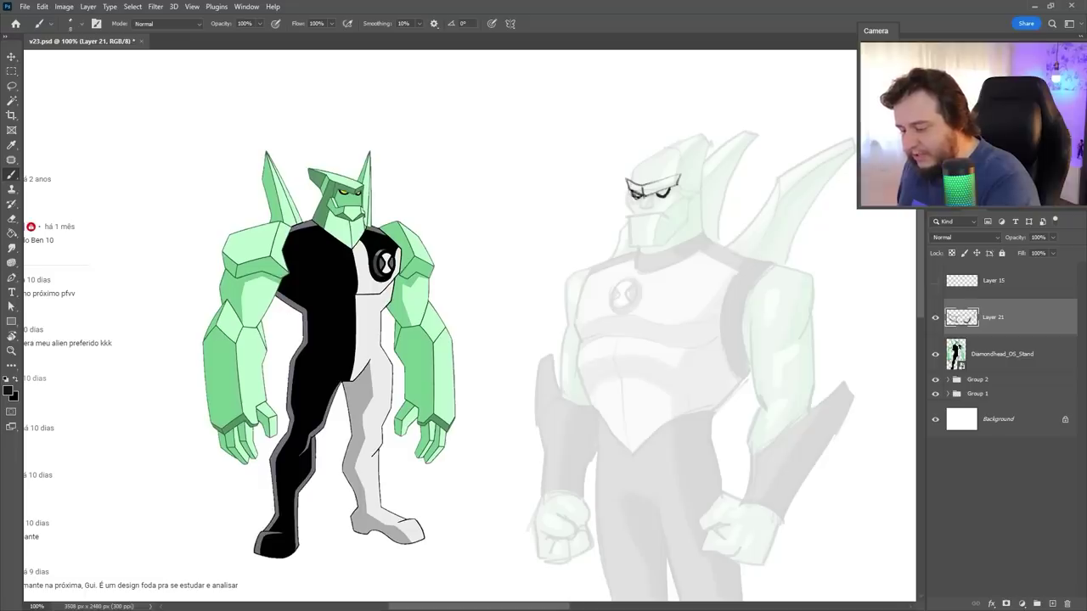
key(ctrl+z)
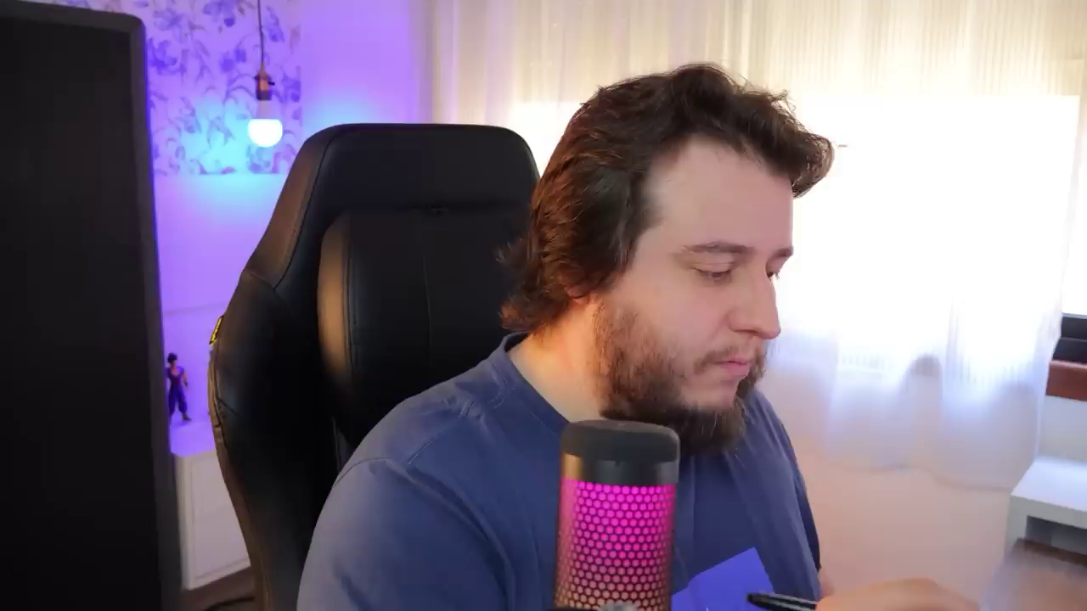
Sketch the side of the face, the mouth block and the angular jaw over the faded head.
mouse_move(681, 182)
mouse_down()
mouse_move(654, 219)
mouse_move(677, 223)
mouse_move(687, 206)
mouse_move(640, 249)
mouse_up()
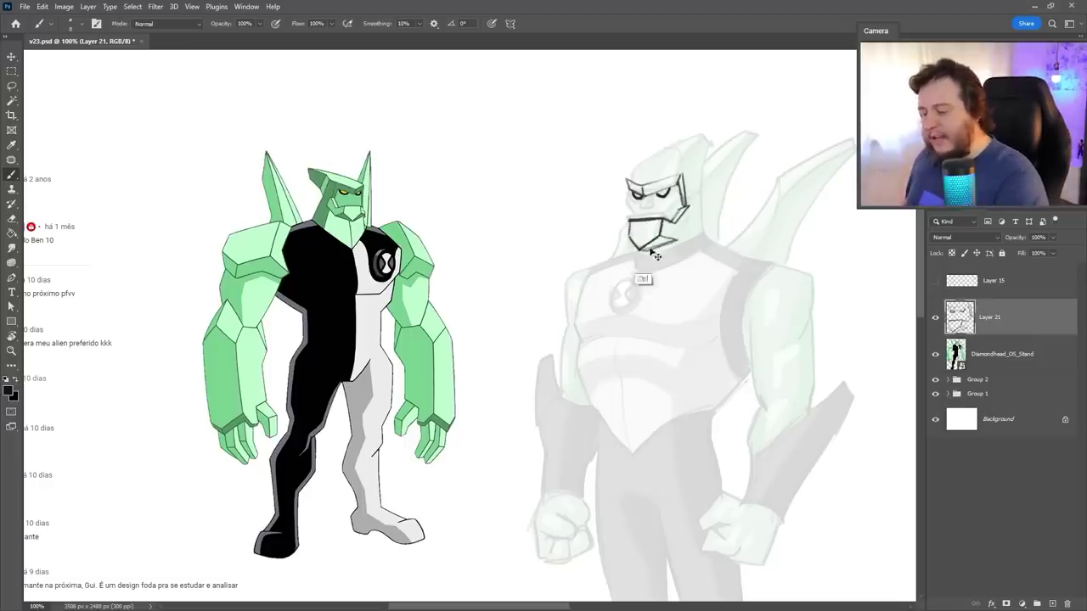
key(ctrl+z)
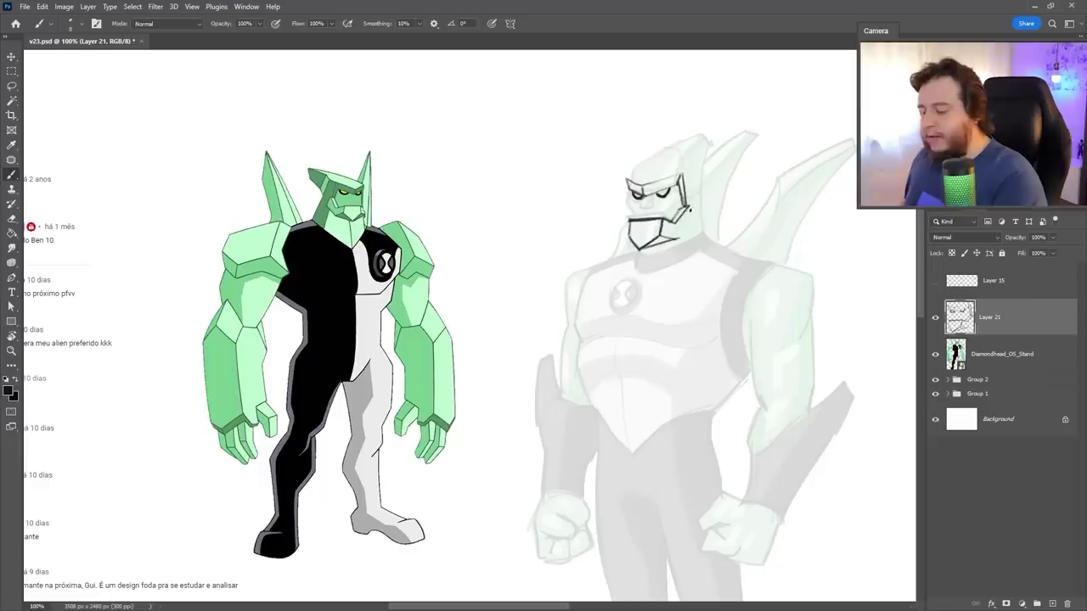
drag(667, 241, 682, 239)
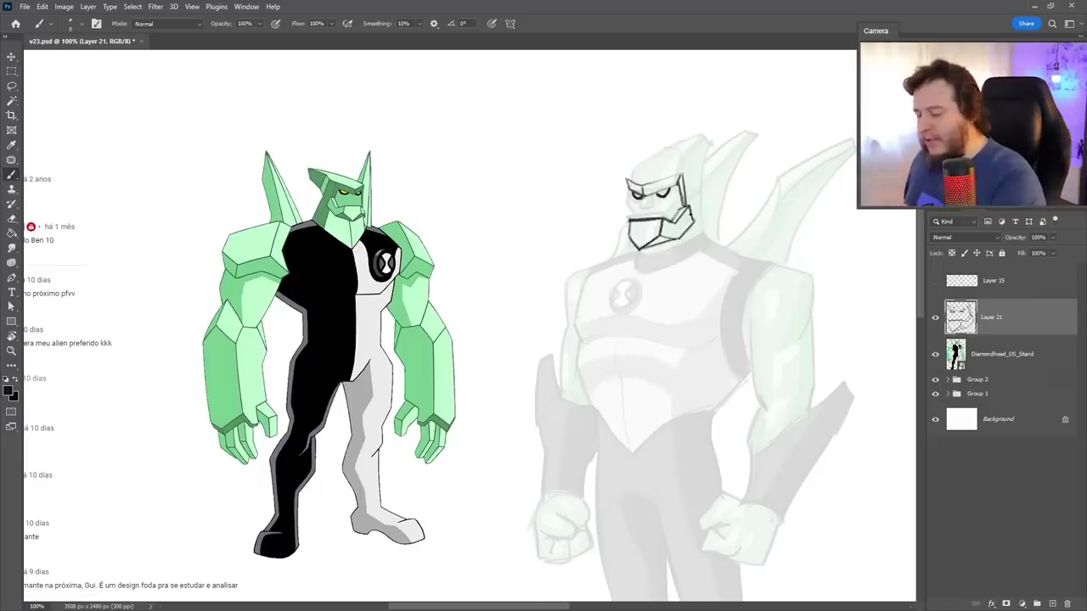
drag(628, 218, 632, 248)
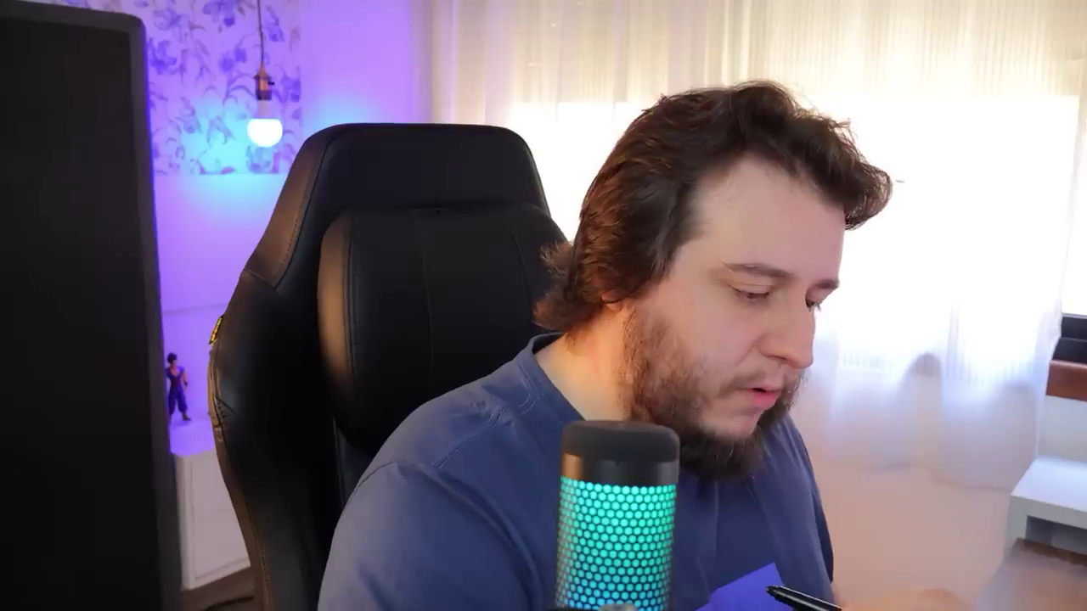
Erase and clean up the overlapping lines along the face's front edge beside the eye.
key(e)
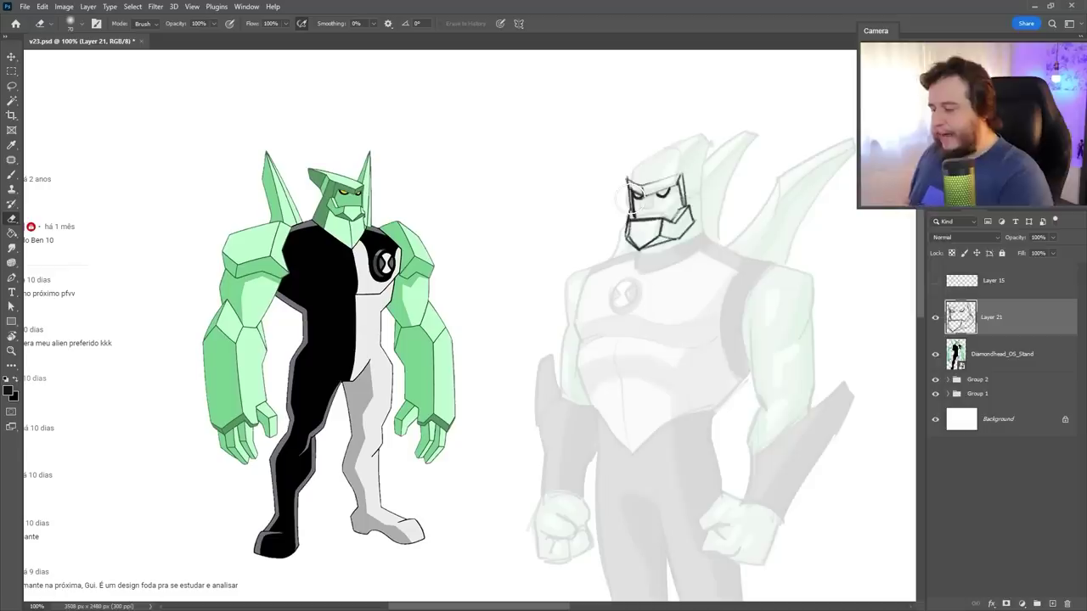
drag(629, 201, 633, 212)
right_click(648, 193)
key(b)
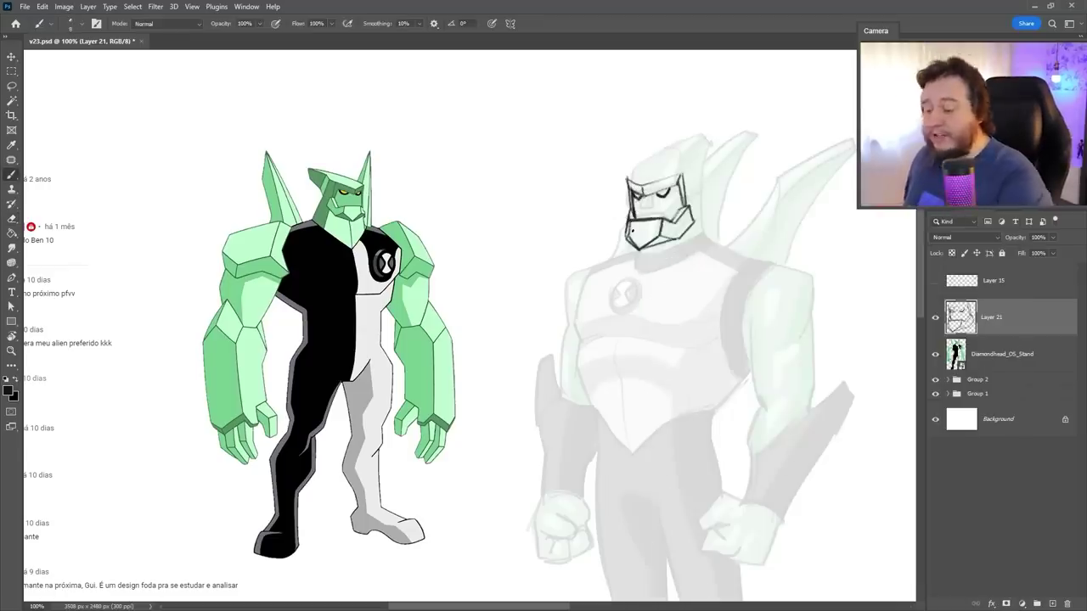
key(e)
key(b)
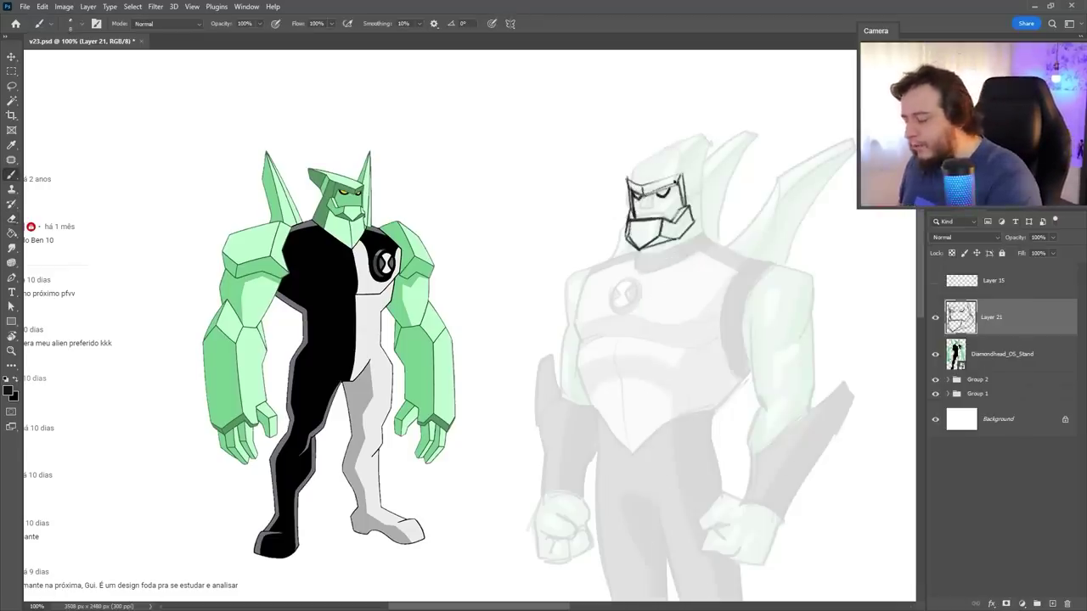
Sketch the slanted crown rising to a point, the faceted side of the head and the neck.
mouse_move(658, 180)
mouse_down()
mouse_move(626, 179)
mouse_move(703, 134)
mouse_up()
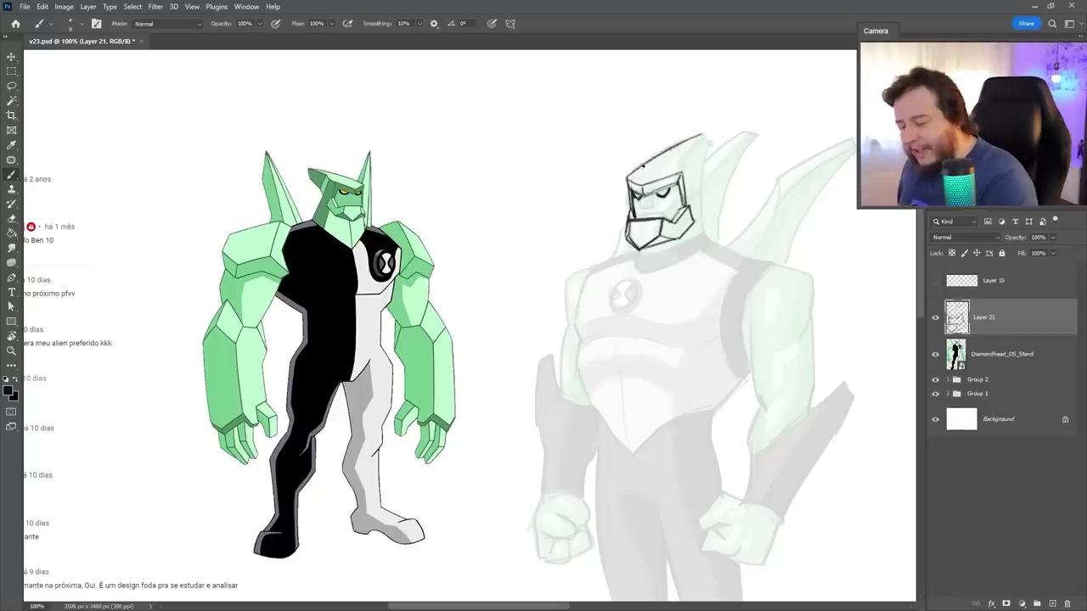
drag(648, 161, 706, 135)
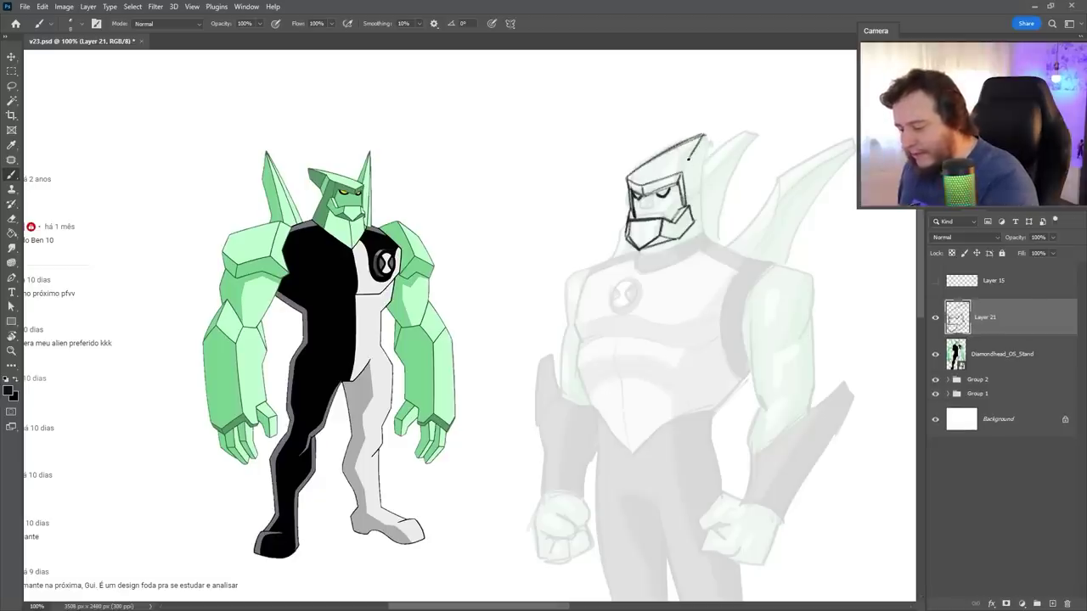
mouse_move(685, 153)
mouse_down()
mouse_move(701, 197)
mouse_move(710, 151)
mouse_move(720, 179)
mouse_up()
key(ctrl+z)
key(ctrl+z)
drag(705, 134, 701, 200)
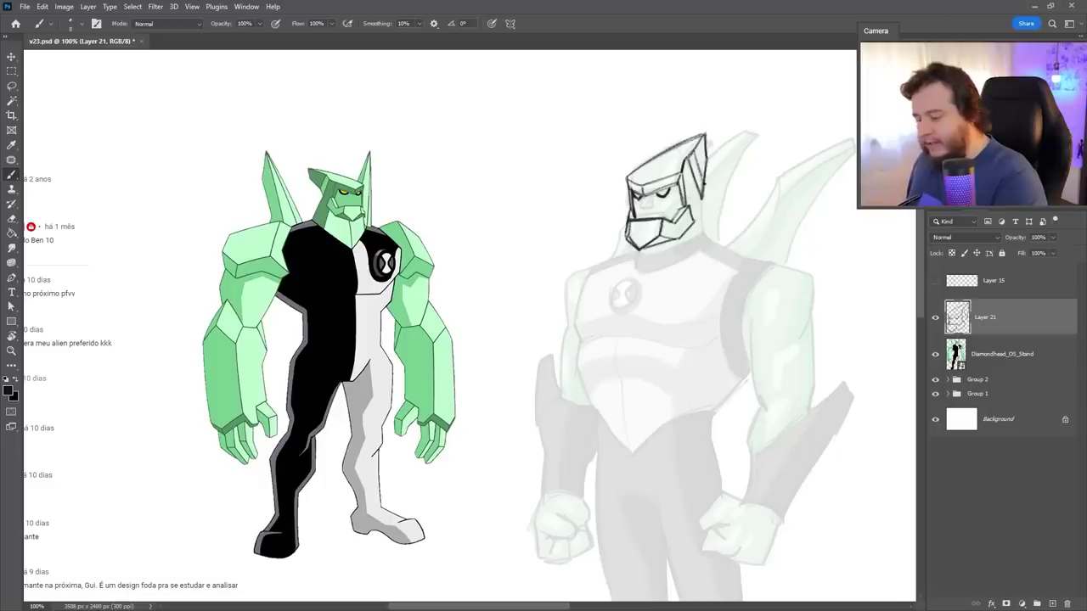
mouse_move(703, 174)
mouse_down()
mouse_move(718, 243)
mouse_move(640, 279)
mouse_move(632, 251)
mouse_move(636, 281)
mouse_move(718, 241)
mouse_up()
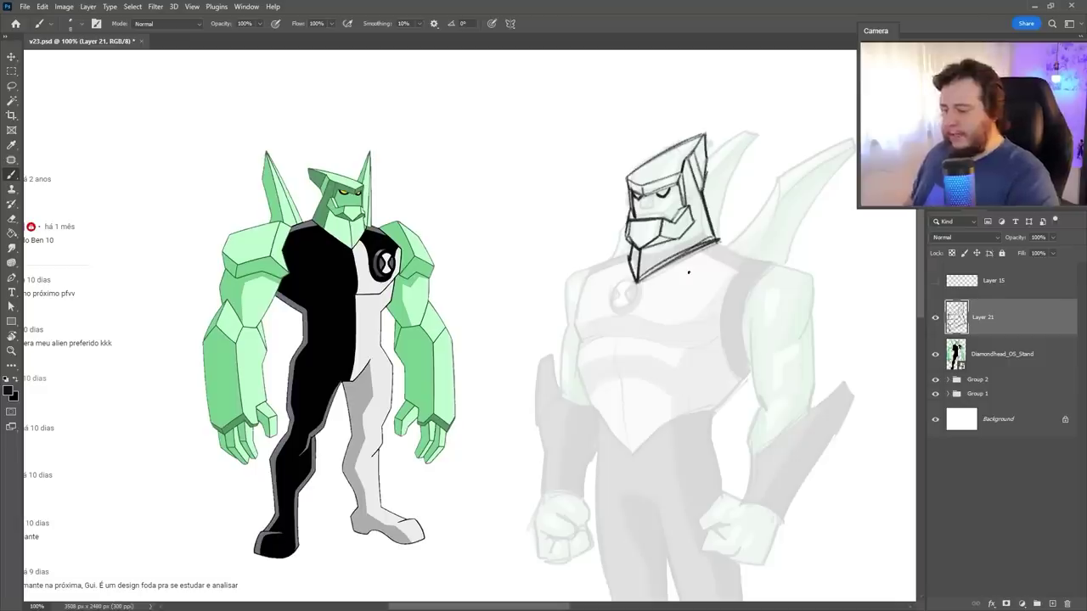
Erase the heavy line across the mouth to lighten it.
key(e)
mouse_move(641, 224)
mouse_down()
mouse_move(654, 219)
mouse_move(630, 222)
mouse_move(660, 217)
mouse_up()
key(b)
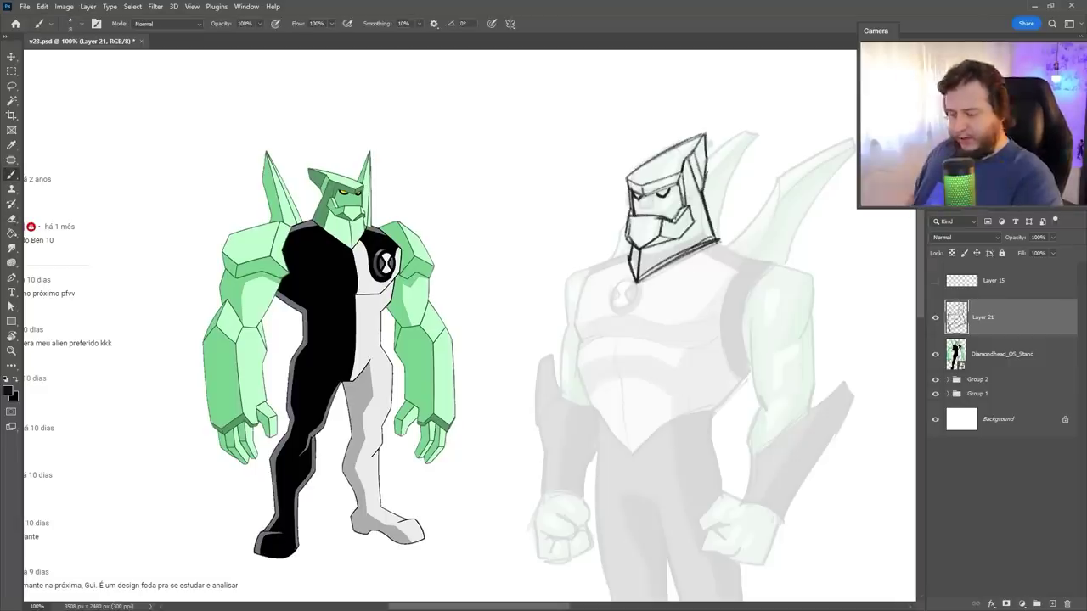
Sketch the shoulder line beside the neck and the outline of the chest down to its lower edge, tidying with the eraser.
scroll(722, 272, down, 1)
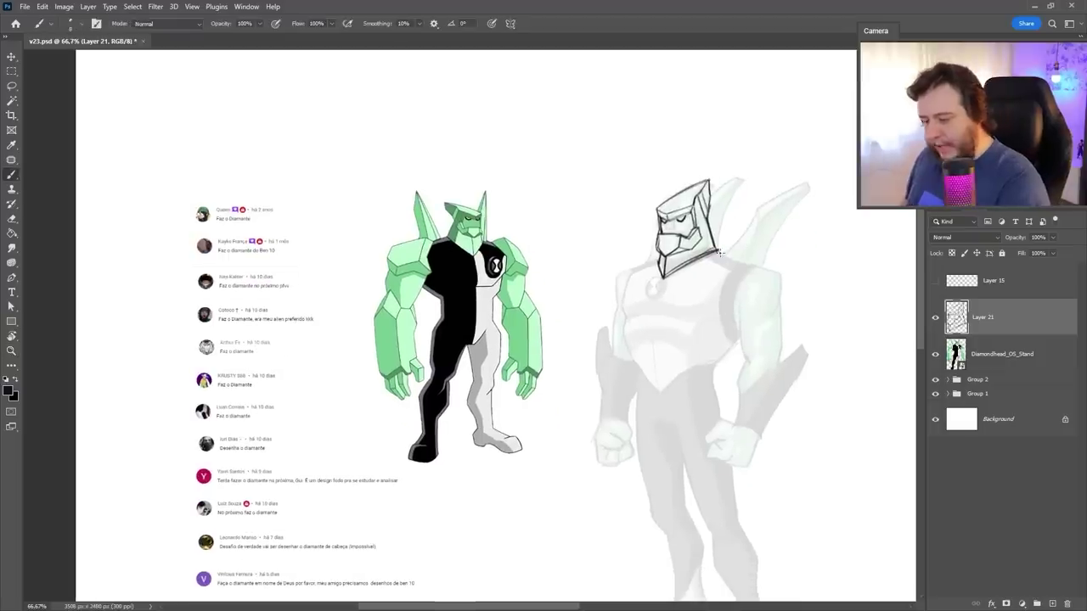
drag(737, 259, 742, 261)
mouse_move(655, 267)
mouse_down()
mouse_move(619, 306)
mouse_move(687, 315)
mouse_move(678, 318)
mouse_move(735, 297)
mouse_up()
key(e)
key(b)
mouse_move(630, 324)
mouse_down()
mouse_move(702, 317)
mouse_move(735, 299)
mouse_up()
key(e)
key(b)
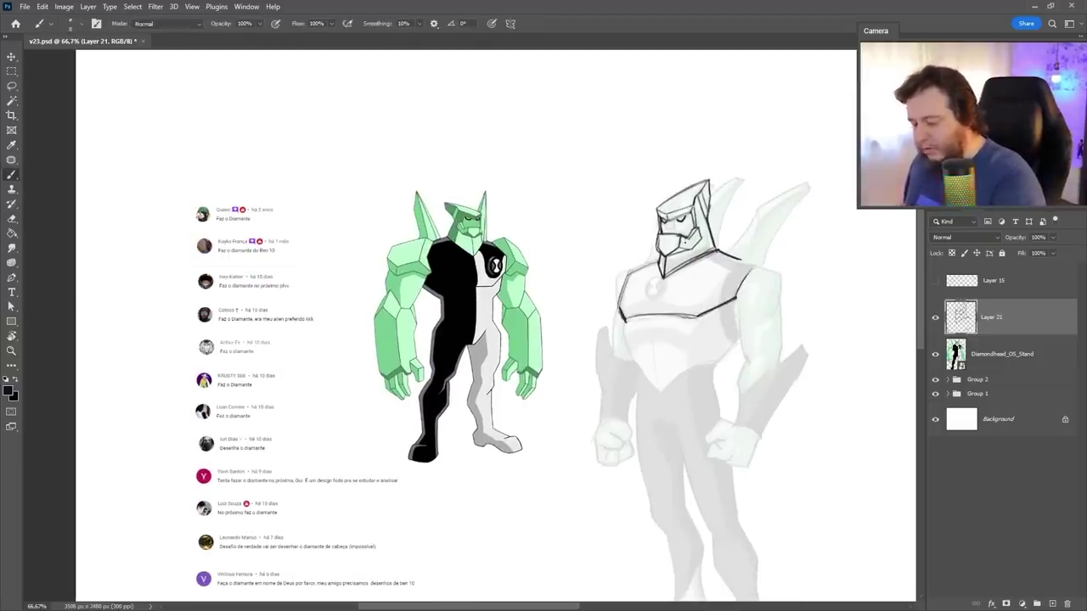
Draw a curved outline from the collar around the chest beside the shoulder.
drag(713, 253, 691, 294)
drag(749, 275, 691, 294)
mouse_move(713, 251)
mouse_down()
mouse_move(690, 287)
mouse_move(734, 286)
mouse_up()
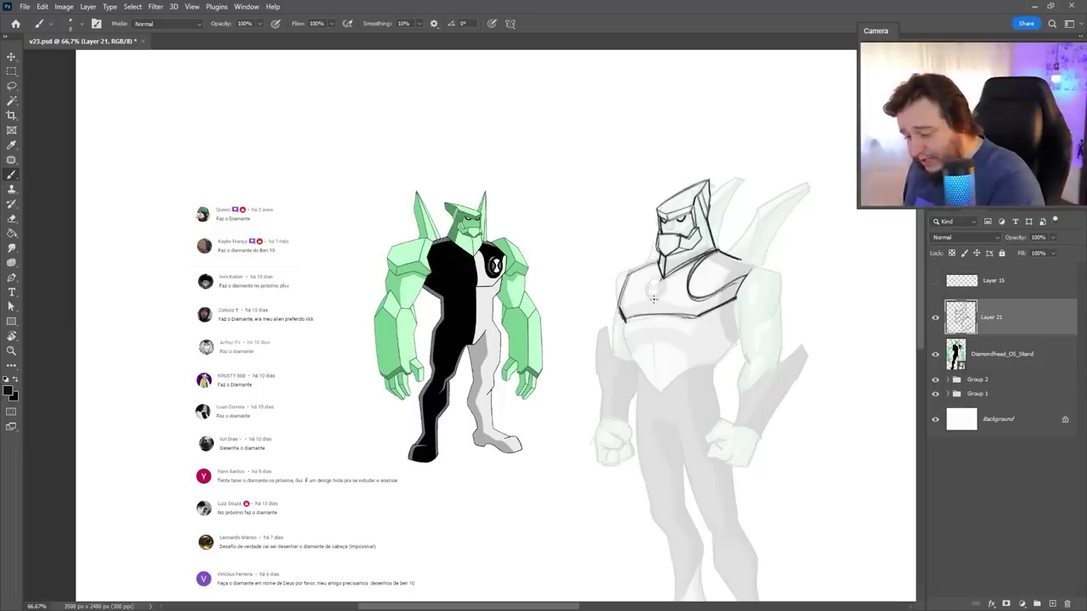
Sketch the torso's centre line down to the crotch and the angular contours on both sides of the waist.
drag(652, 315, 650, 336)
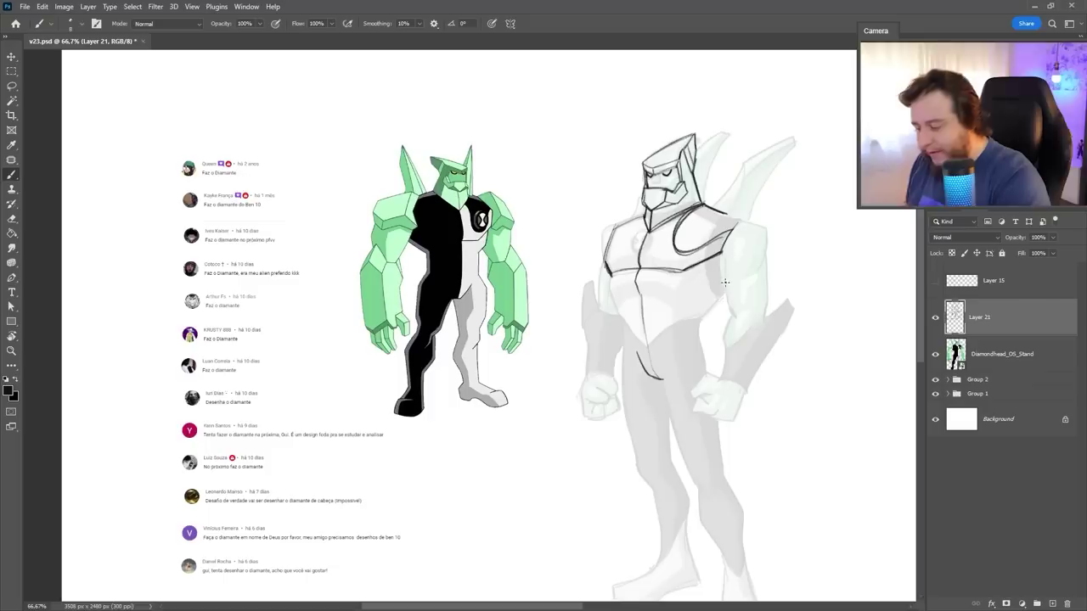
drag(607, 269, 627, 338)
key(e)
drag(724, 294, 698, 334)
key(b)
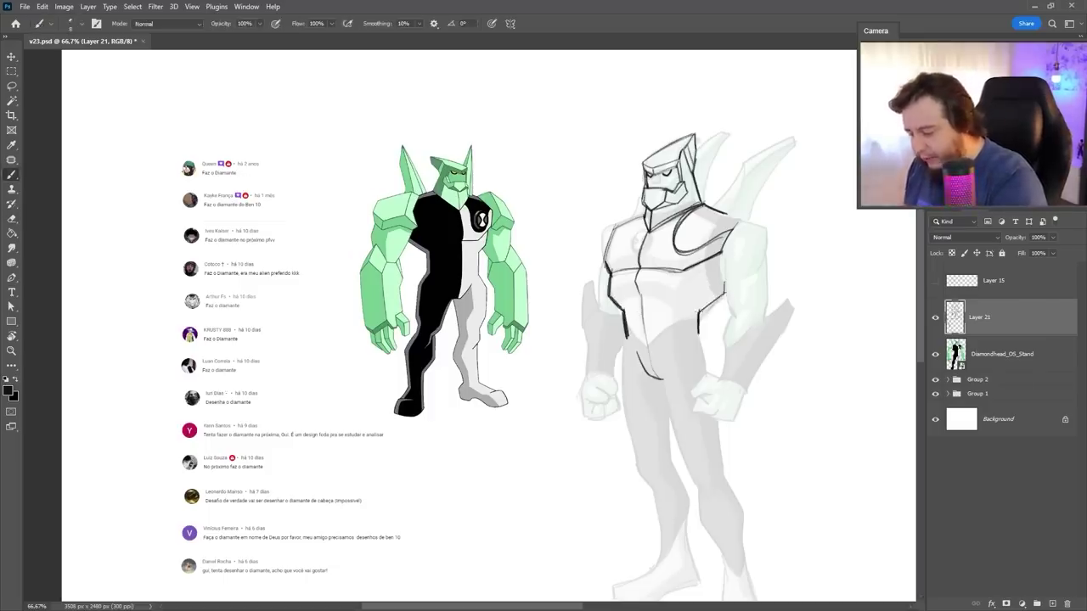
Sketch the outlines of both legs from the hips down to the ankles, following the faded figure with angular knees and calves.
key(space)
drag(705, 390, 693, 330)
drag(604, 273, 624, 387)
drag(686, 274, 704, 312)
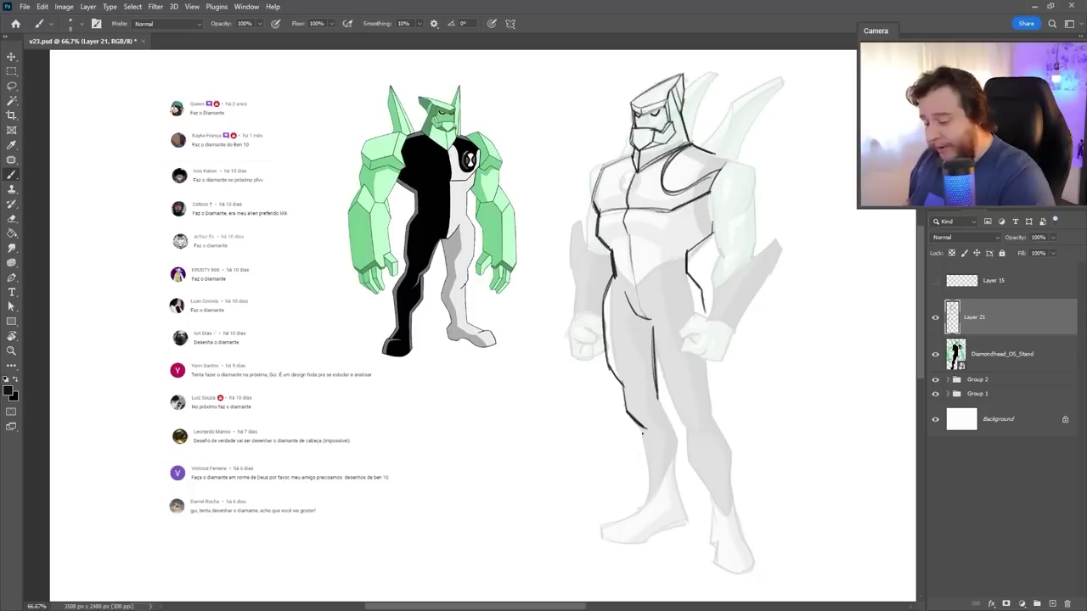
drag(647, 426, 642, 512)
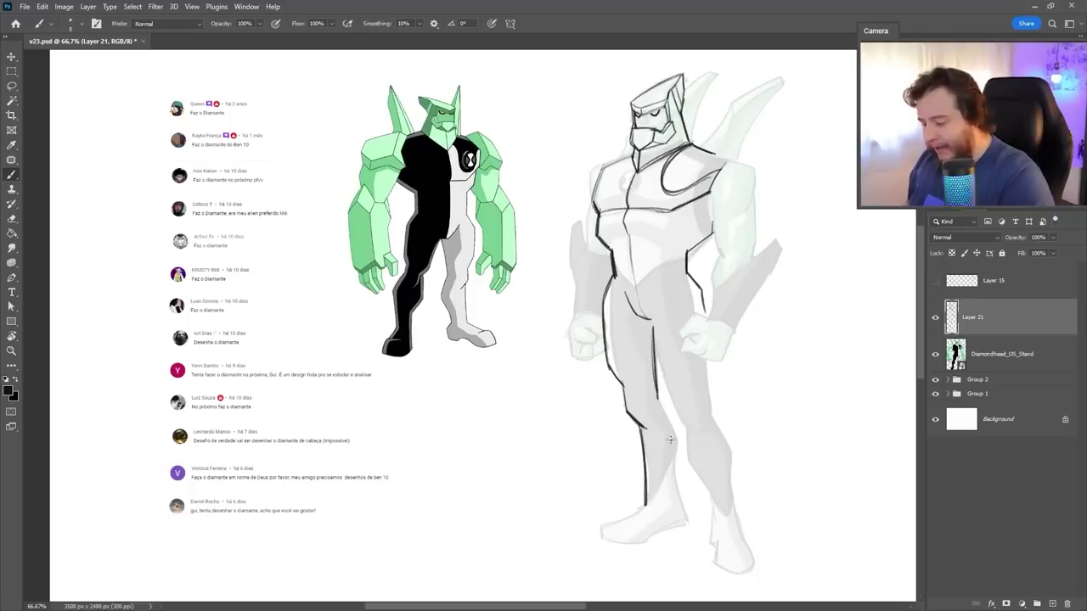
mouse_move(653, 398)
mouse_down()
mouse_move(684, 443)
mouse_move(674, 502)
mouse_up()
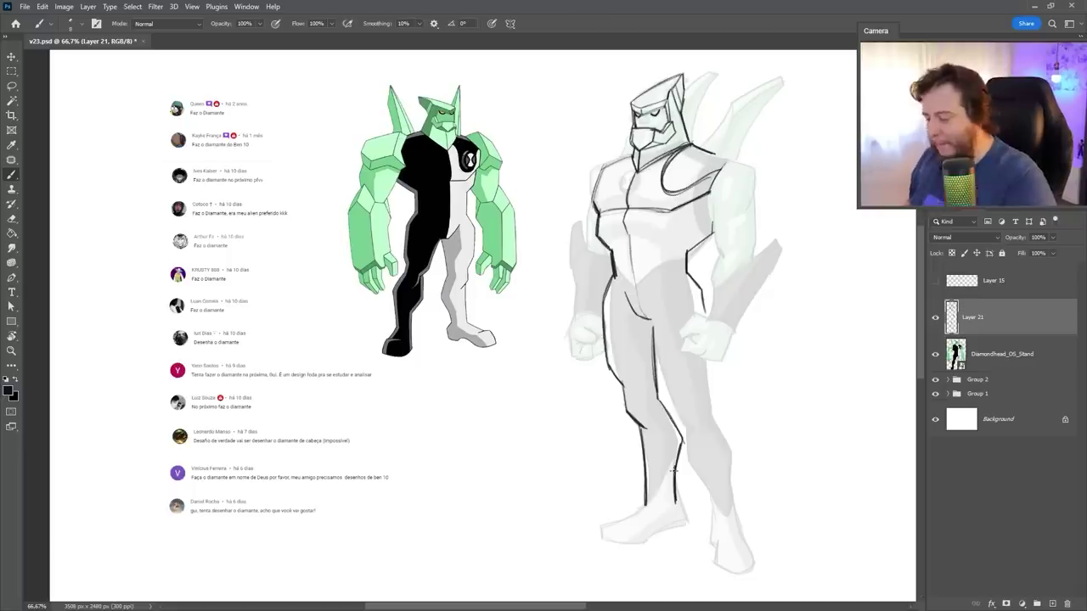
mouse_move(653, 320)
mouse_down()
mouse_move(691, 431)
mouse_move(711, 433)
mouse_move(685, 473)
mouse_up()
mouse_move(716, 417)
mouse_down()
mouse_move(740, 452)
mouse_move(732, 486)
mouse_up()
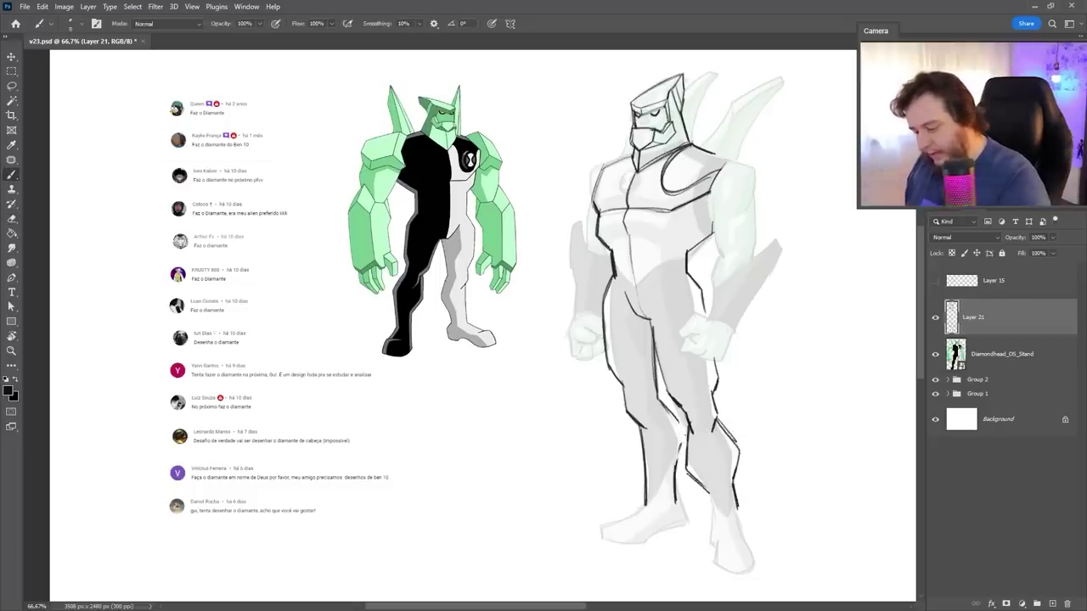
Sketch the blocky boots on both feet, erasing and redrawing the toe and sole lines.
mouse_move(650, 500)
mouse_down()
mouse_move(597, 551)
mouse_move(645, 552)
mouse_move(692, 520)
mouse_move(723, 567)
mouse_up()
key(ctrl+z)
key(ctrl+z)
mouse_move(711, 512)
mouse_down()
mouse_move(720, 560)
mouse_move(774, 560)
mouse_move(750, 570)
mouse_move(770, 562)
mouse_up()
key(e)
right_click(720, 399)
click(822, 107)
key(b)
drag(718, 564, 769, 562)
drag(731, 546, 770, 562)
mouse_move(736, 510)
mouse_down()
mouse_move(749, 539)
mouse_move(745, 530)
mouse_up()
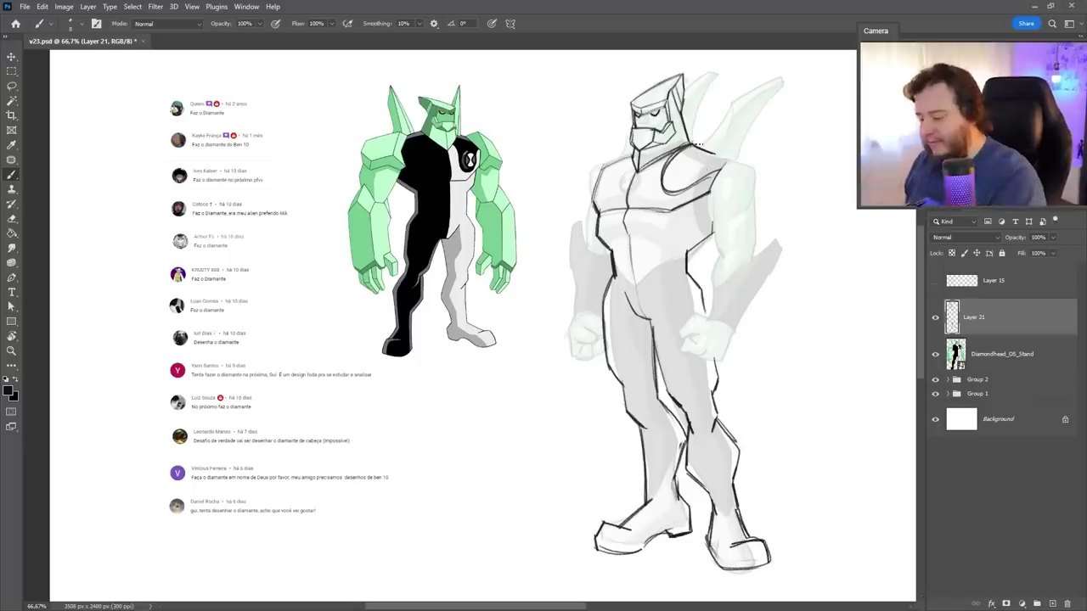
Join the waist contour to the side of the chest with an angled line and tidy the opposite side of the ribs.
key(e)
key(b)
mouse_move(686, 258)
mouse_down()
mouse_move(719, 229)
mouse_move(686, 272)
mouse_up()
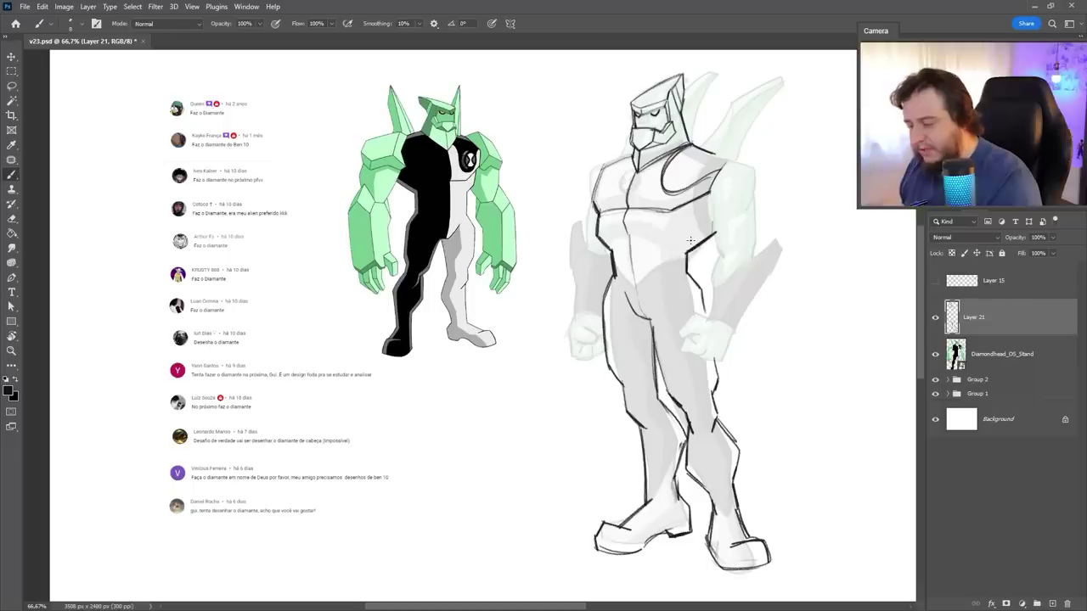
key(e)
drag(621, 235, 602, 217)
key(b)
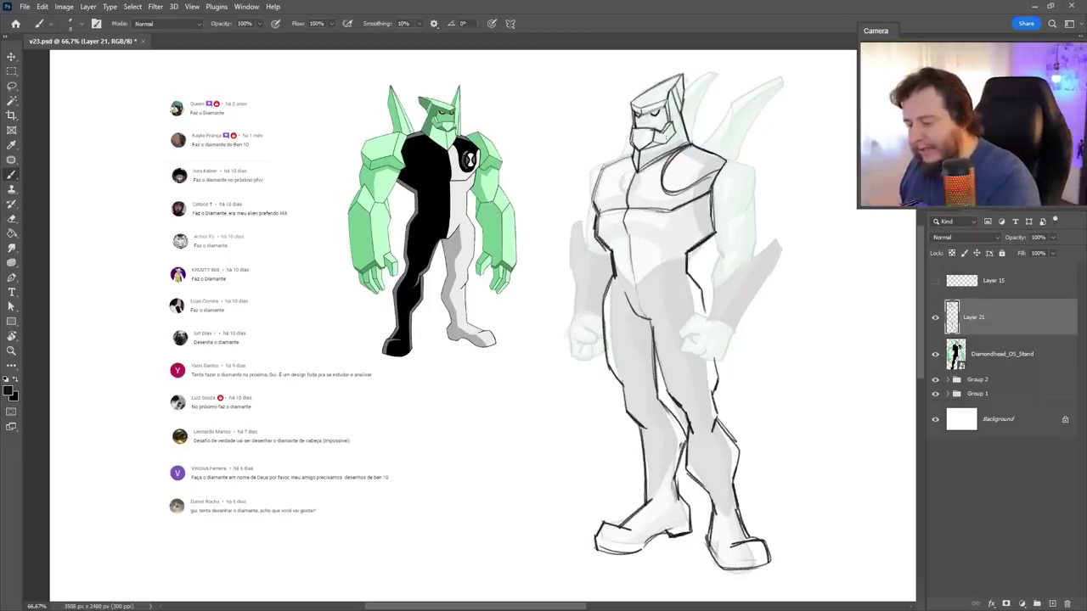
Draw the round Omnitrix emblem with its hourglass shape inside the curved chest outline.
mouse_move(668, 179)
mouse_down()
mouse_move(686, 160)
mouse_move(671, 182)
mouse_move(665, 170)
mouse_move(691, 175)
mouse_up()
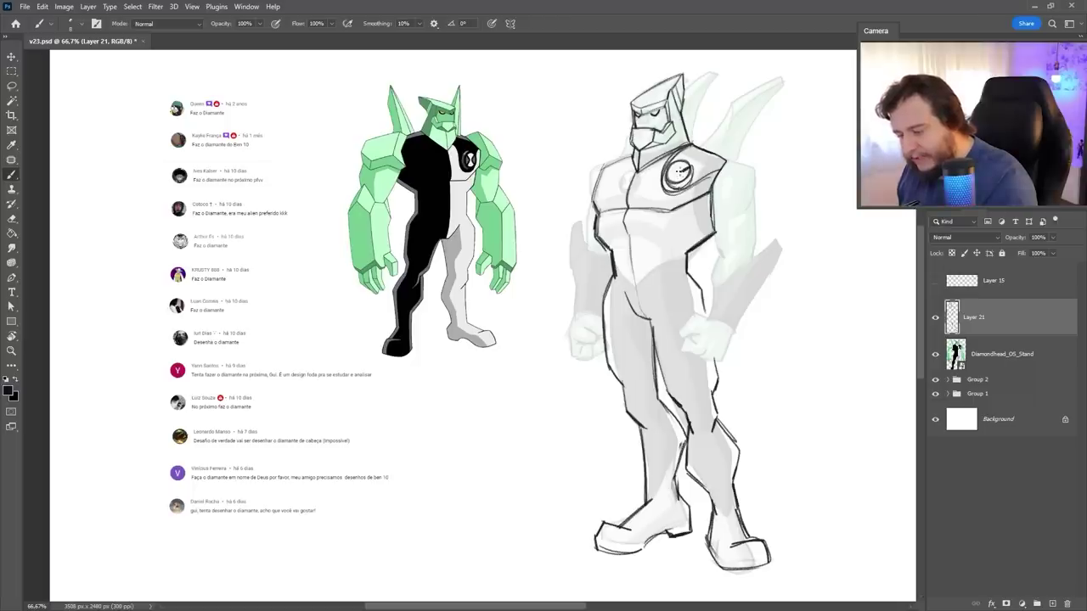
drag(670, 187, 688, 163)
mouse_move(667, 160)
mouse_down()
mouse_move(684, 176)
mouse_move(671, 190)
mouse_move(689, 194)
mouse_up()
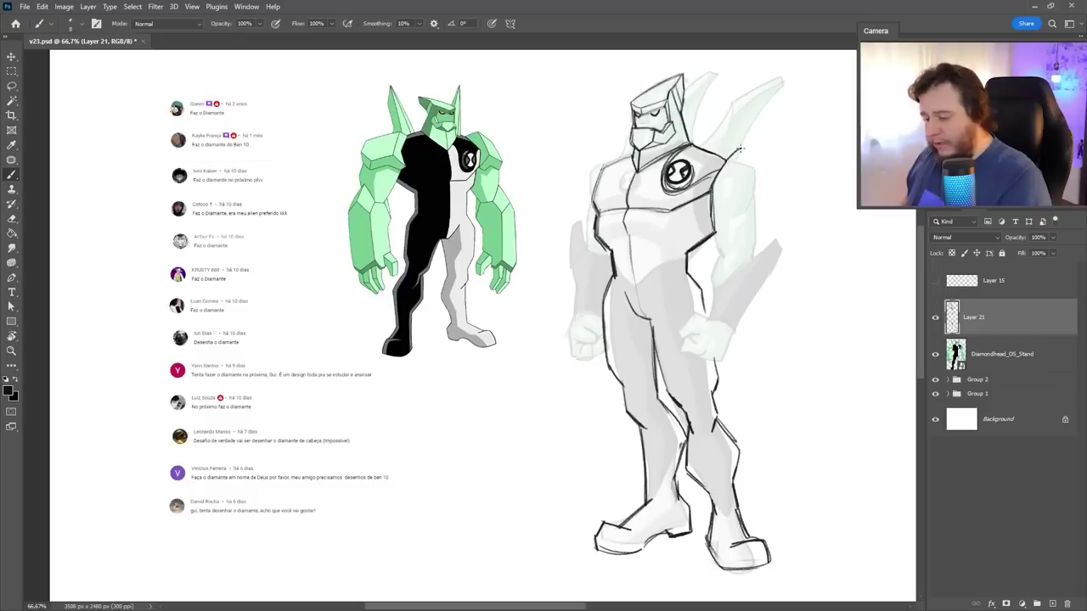
Sketch the faceted shoulder block on the emblem side, with its top face and a parallel lower rim.
drag(741, 148, 790, 170)
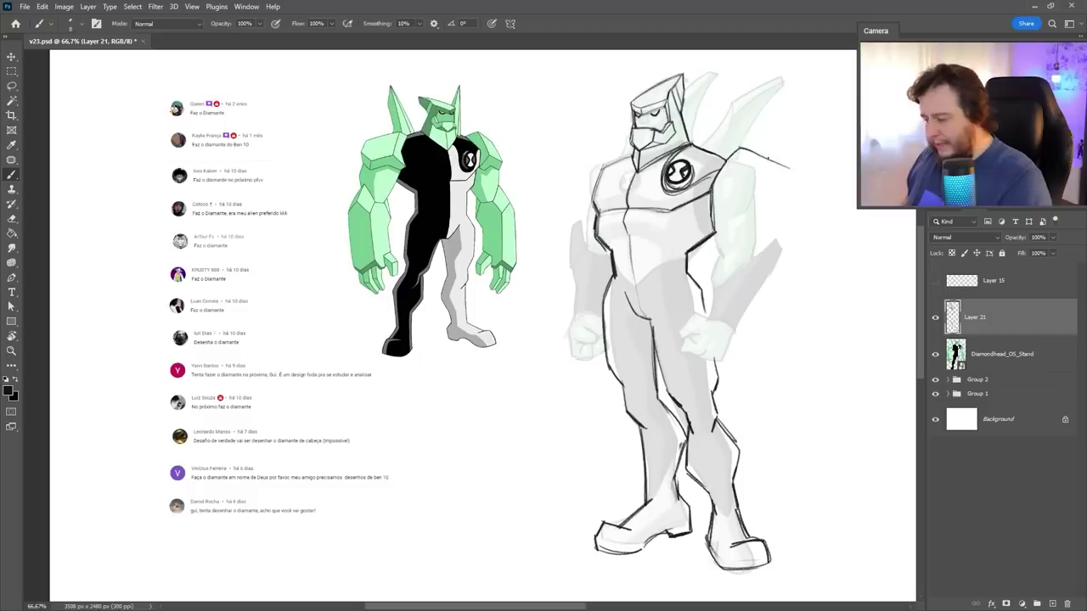
drag(736, 203, 744, 207)
mouse_move(744, 207)
mouse_down()
mouse_move(782, 193)
mouse_move(791, 172)
mouse_move(742, 206)
mouse_move(716, 188)
mouse_up()
drag(715, 189, 724, 172)
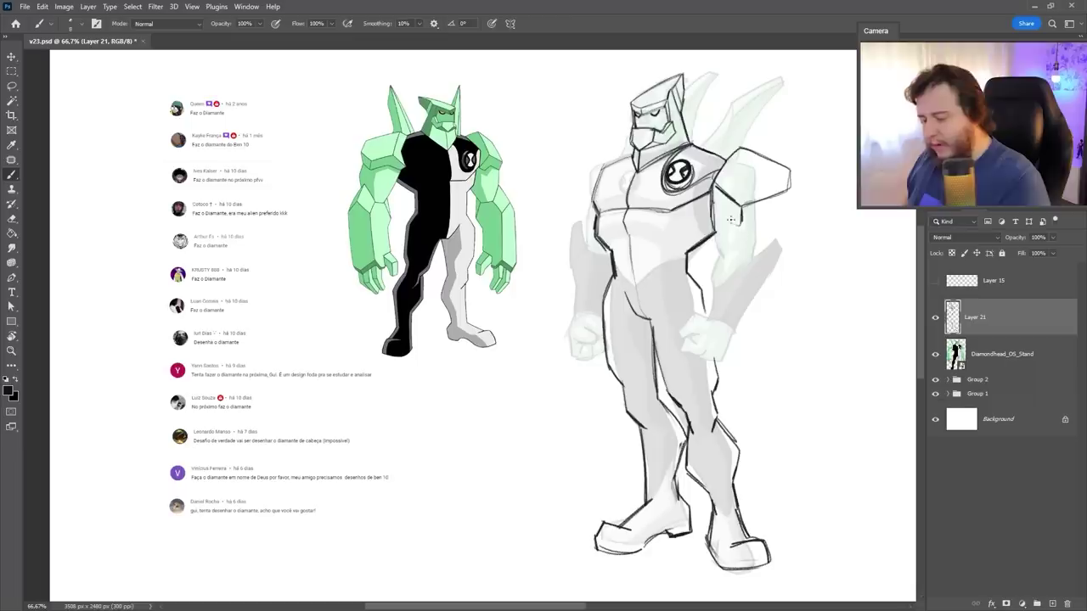
drag(715, 211, 744, 226)
drag(717, 203, 755, 229)
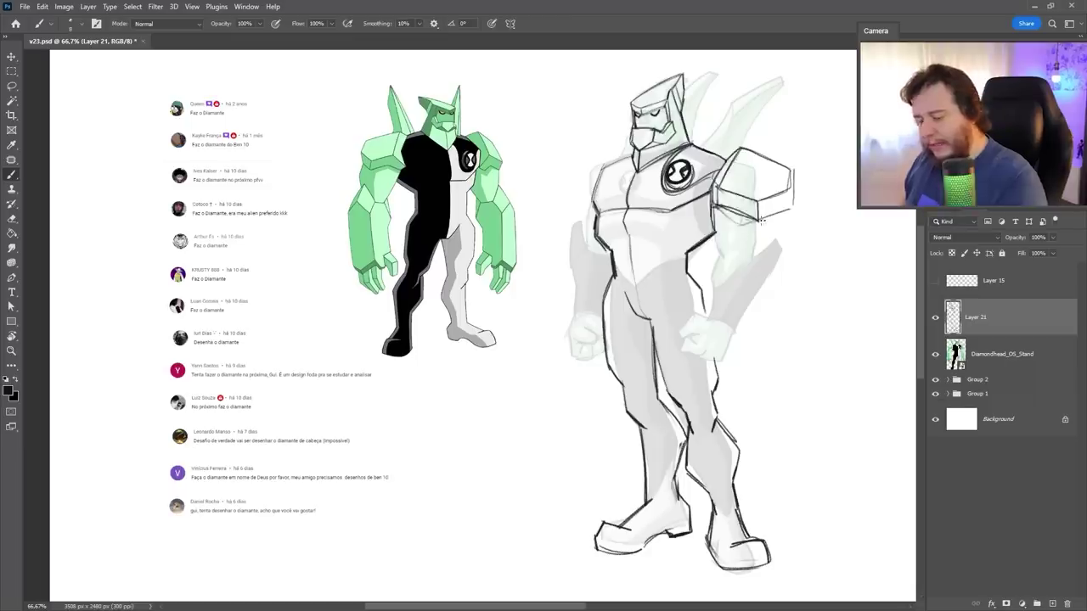
Refine the shoulder block's lower corner, then erase and redraw its top and outer edges.
key(e)
key(b)
key(e)
key(b)
drag(736, 215, 761, 224)
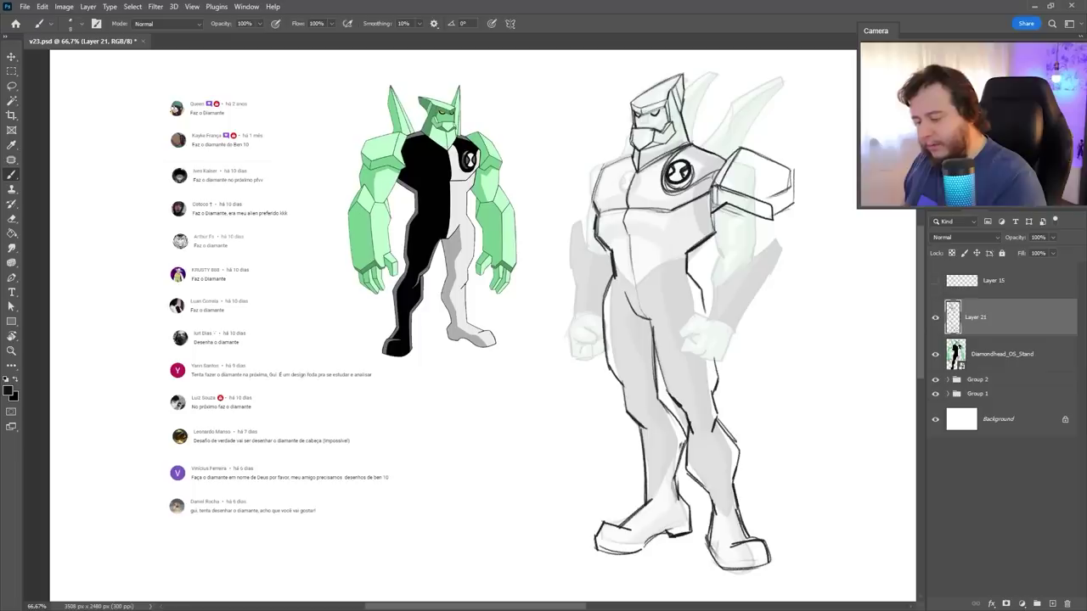
key(e)
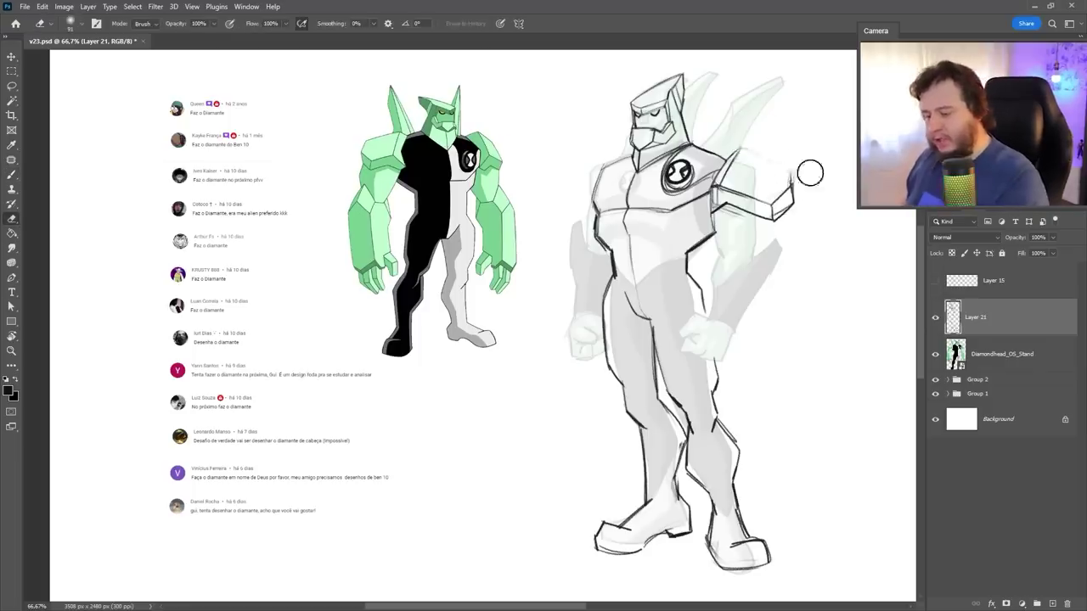
drag(810, 172, 735, 151)
key(b)
drag(793, 187, 733, 152)
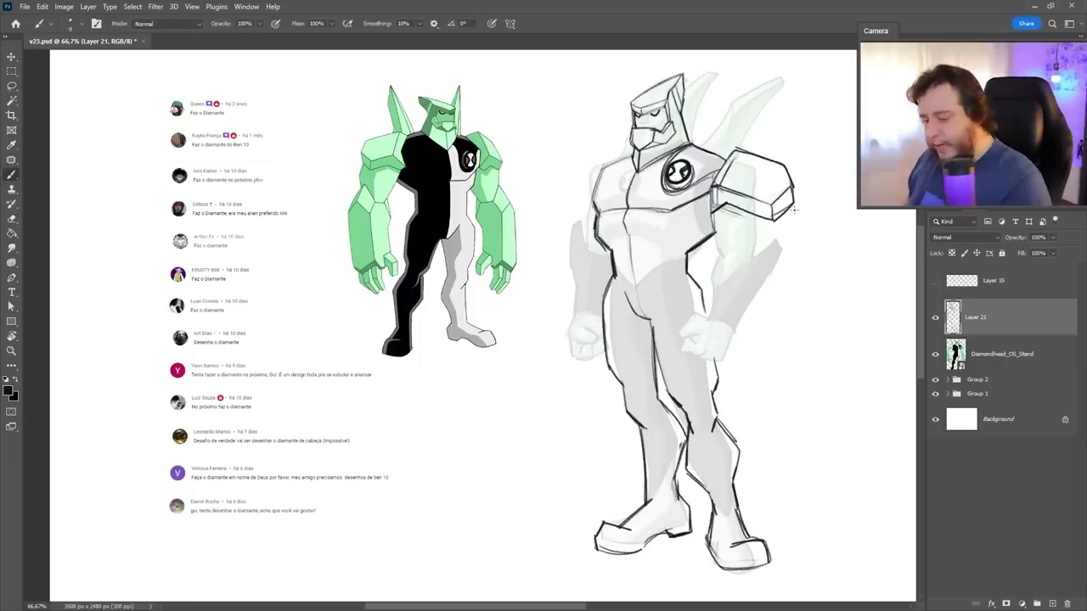
Sketch the upper arm below the shoulder block, ending in an angular peak at the elbow.
drag(794, 208, 784, 270)
mouse_move(717, 210)
mouse_down()
mouse_move(738, 284)
mouse_move(769, 248)
mouse_move(789, 282)
mouse_move(768, 250)
mouse_up()
mouse_move(778, 247)
mouse_down()
mouse_move(790, 286)
mouse_move(776, 249)
mouse_up()
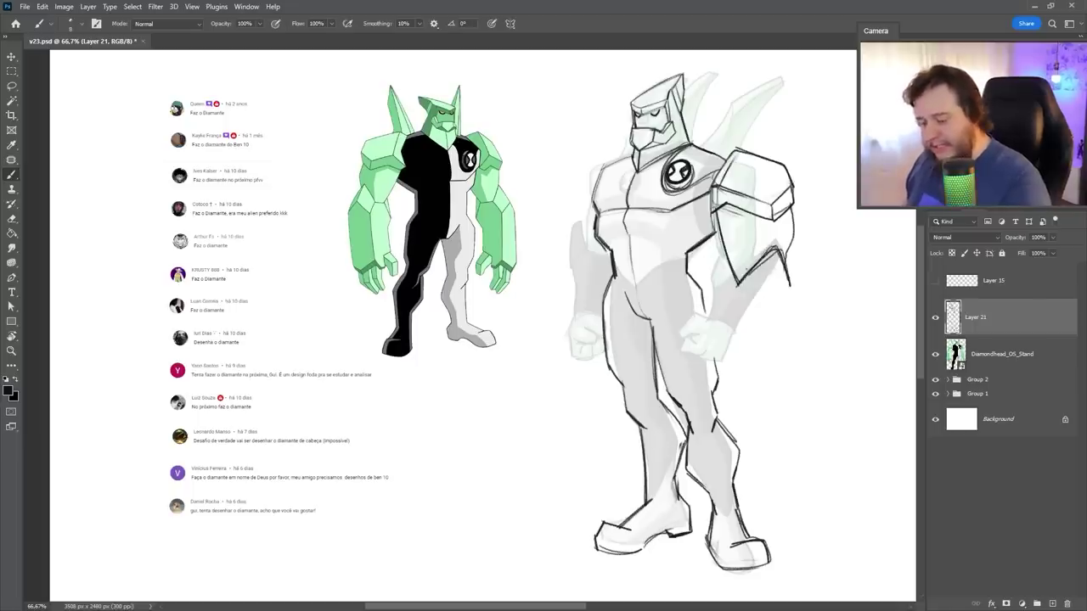
Sketch a small arm anatomy study on the blank canvas beside the figure, showing shoulder, upper arm and forearm muscles.
drag(798, 340, 679, 300)
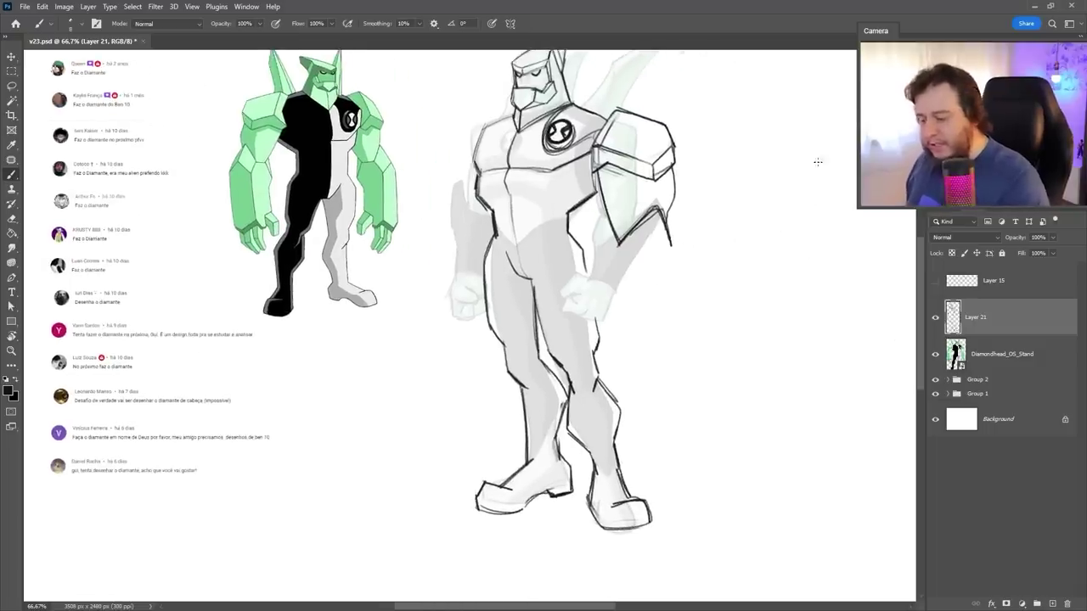
mouse_move(794, 134)
mouse_down()
mouse_move(845, 189)
mouse_move(789, 143)
mouse_up()
mouse_move(828, 197)
mouse_down()
mouse_move(853, 156)
mouse_move(798, 236)
mouse_up()
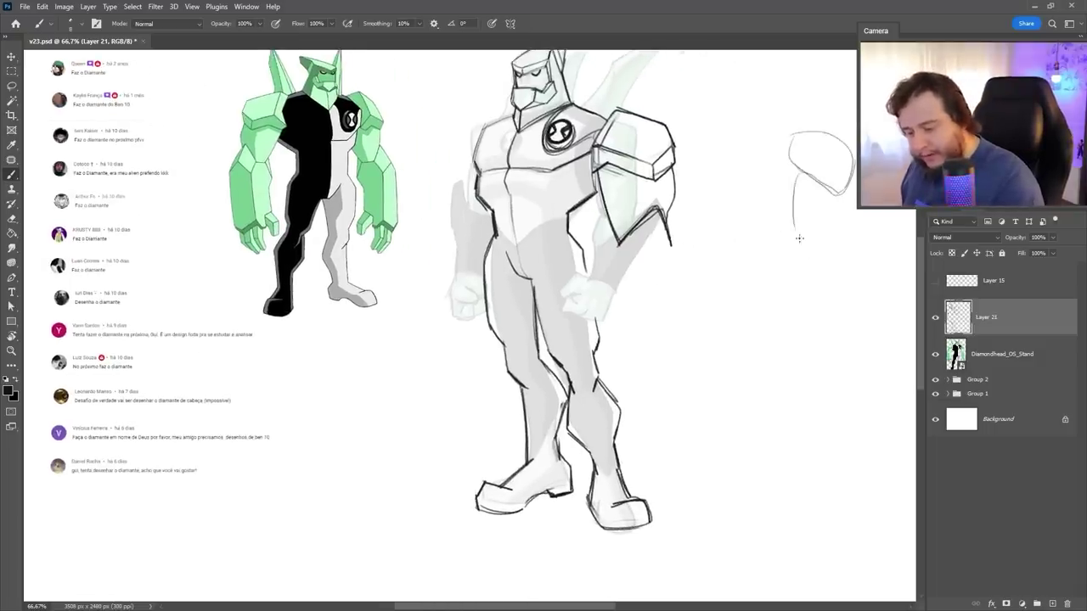
mouse_move(795, 192)
mouse_down()
mouse_move(808, 244)
mouse_move(841, 249)
mouse_move(803, 287)
mouse_up()
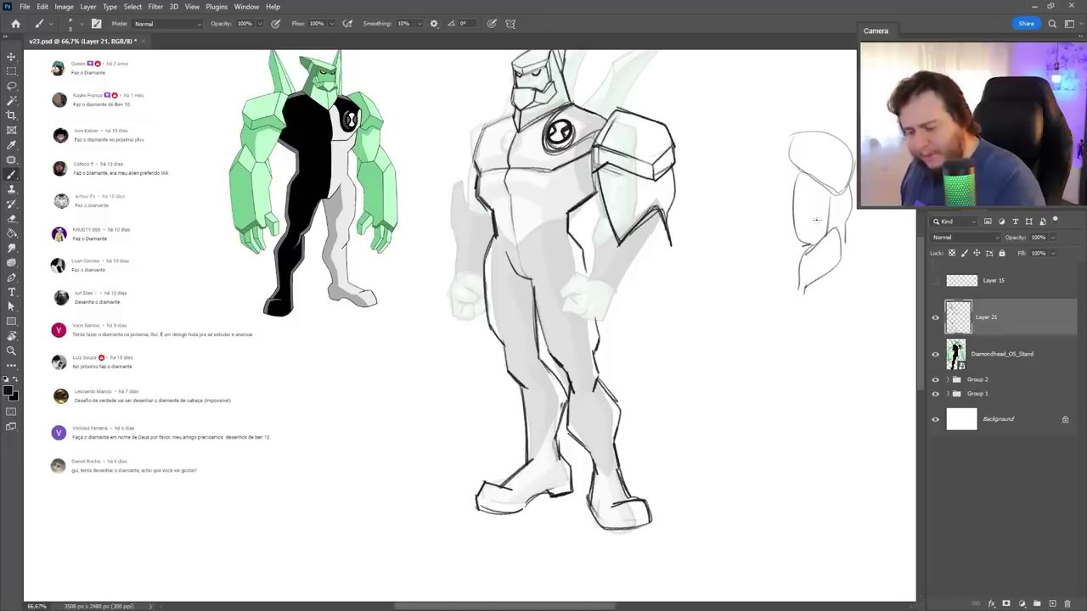
mouse_move(847, 236)
mouse_down()
mouse_move(824, 320)
mouse_move(796, 317)
mouse_up()
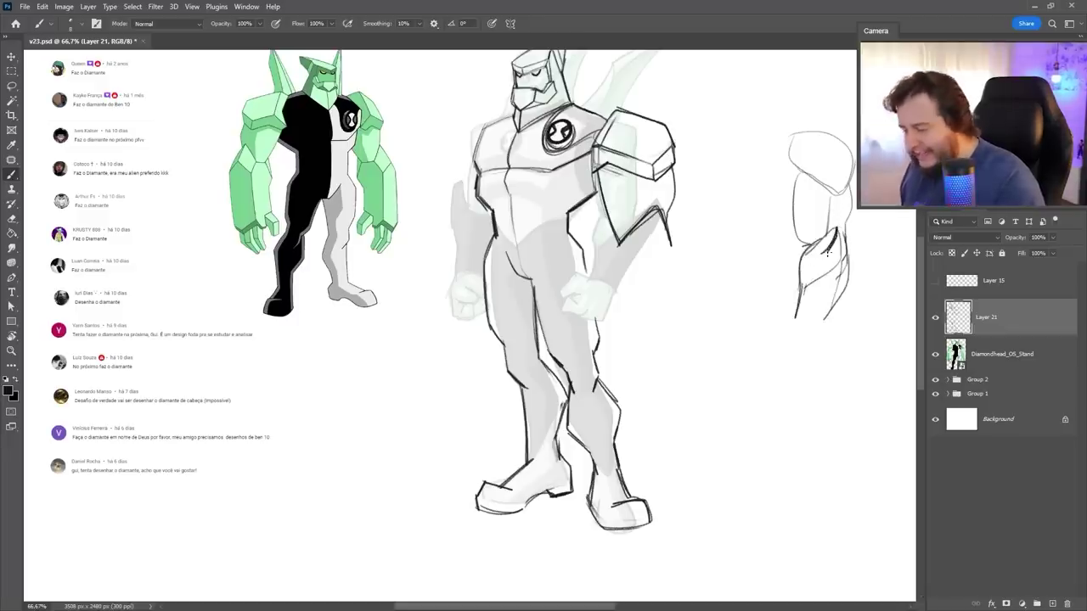
drag(795, 194, 810, 245)
drag(850, 192, 841, 252)
mouse_move(846, 223)
mouse_down()
mouse_move(850, 172)
mouse_move(832, 185)
mouse_up()
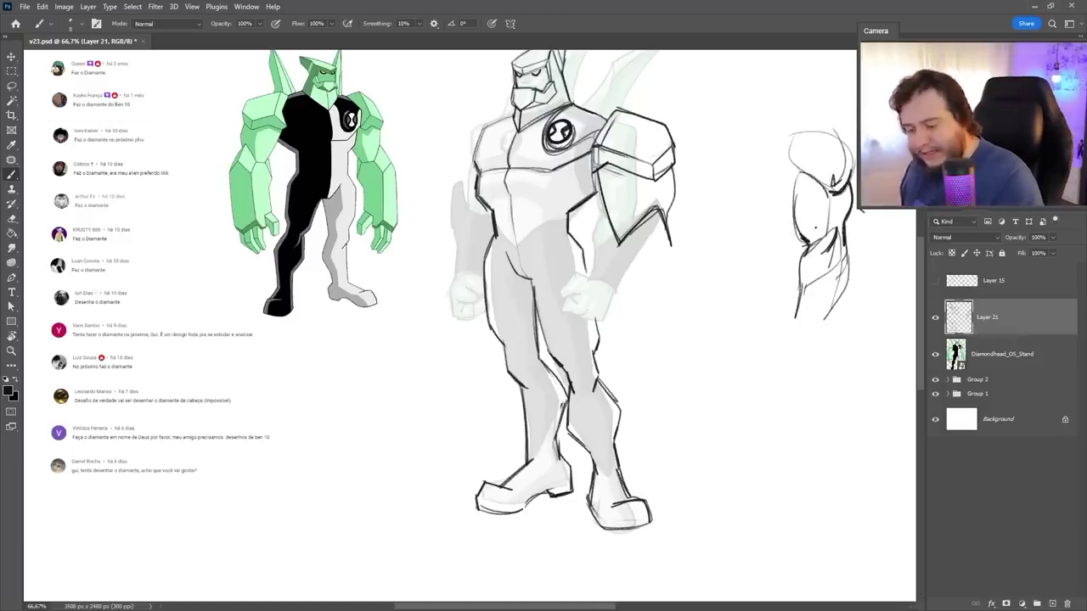
Rework the lower edge of the upper arm and the pointed elbow joint on the figure.
drag(816, 228, 887, 220)
key(e)
key(b)
mouse_move(721, 219)
mouse_down()
mouse_move(747, 247)
mouse_move(731, 199)
mouse_up()
mouse_move(730, 200)
mouse_down()
mouse_move(745, 226)
mouse_move(697, 227)
mouse_move(725, 209)
mouse_move(692, 242)
mouse_up()
key(e)
key(b)
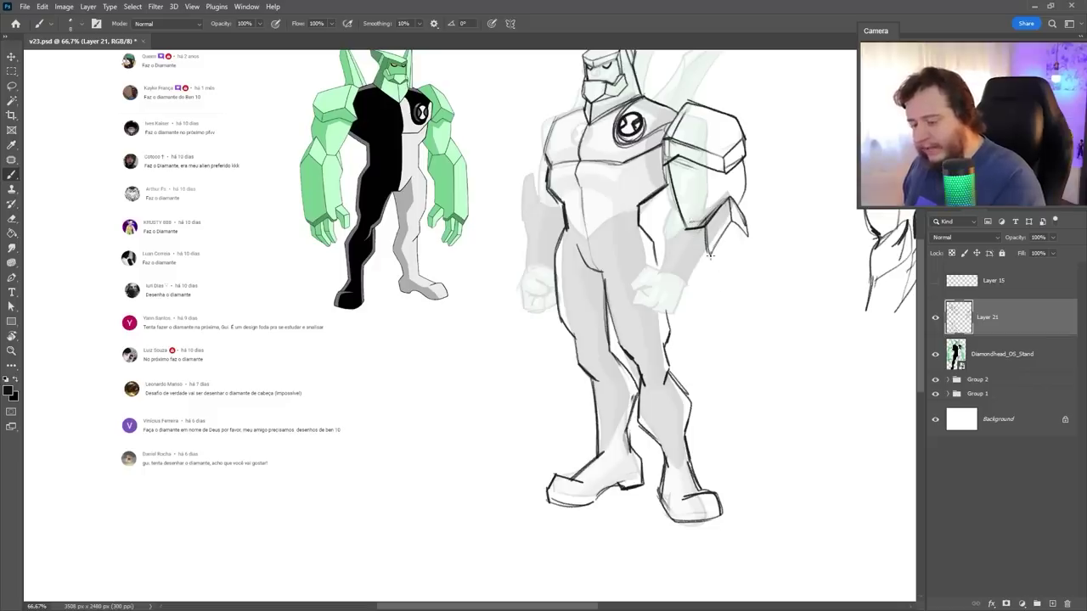
Draw the long faceted forearm hanging from the elbow, with its outer plane, inner edge and angled wrist.
drag(708, 253, 718, 331)
mouse_move(744, 219)
mouse_down()
mouse_move(758, 306)
mouse_move(751, 337)
mouse_up()
key(e)
drag(708, 259, 716, 329)
key(b)
mouse_move(710, 247)
mouse_down()
mouse_move(710, 342)
mouse_move(737, 349)
mouse_up()
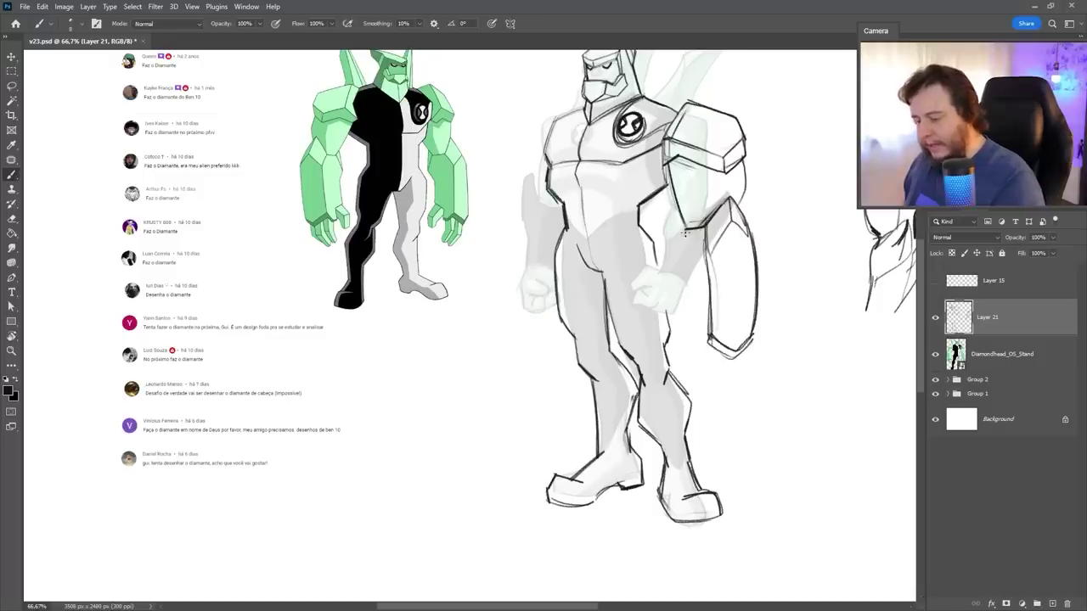
drag(681, 256, 684, 281)
key(ctrl+z)
drag(684, 229, 691, 334)
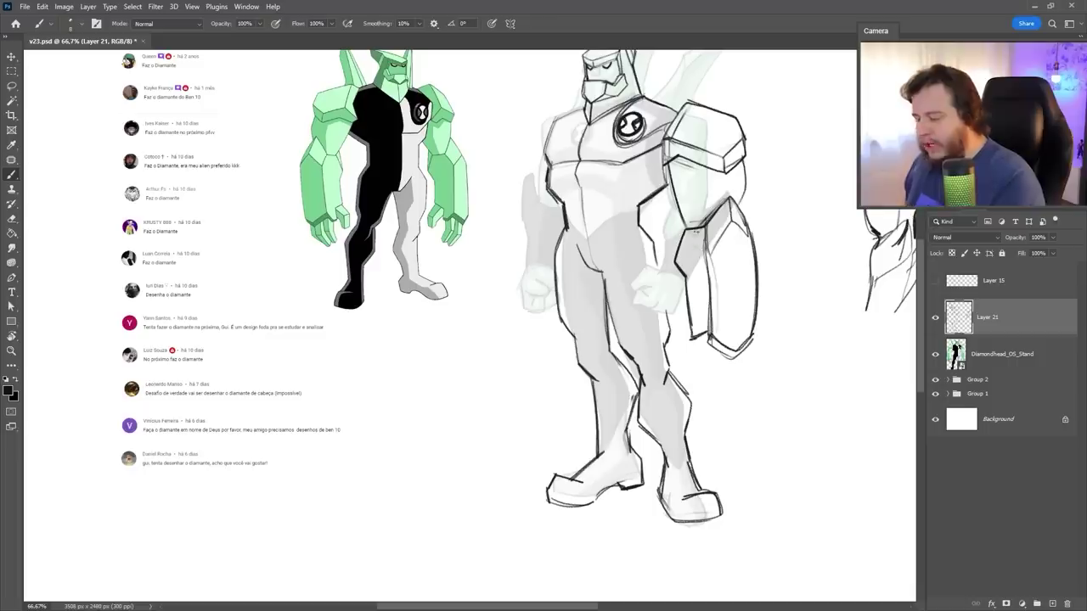
Clean up the upper arm's inner edge and the lower outer corner of the shoulder block.
key(e)
drag(669, 183, 690, 225)
key(b)
key(e)
mouse_move(745, 168)
mouse_down()
mouse_move(740, 194)
mouse_move(739, 160)
mouse_move(734, 170)
mouse_up()
key(b)
key(e)
key(b)
mouse_move(746, 139)
mouse_down()
mouse_move(727, 173)
mouse_move(743, 158)
mouse_up()
Erase the rough elbow lines and redraw the angular facets where the forearm meets the upper arm.
key(e)
key(b)
key(e)
mouse_move(749, 229)
mouse_down()
mouse_move(708, 257)
mouse_move(732, 219)
mouse_up()
key(b)
drag(732, 219, 708, 253)
drag(736, 199, 750, 238)
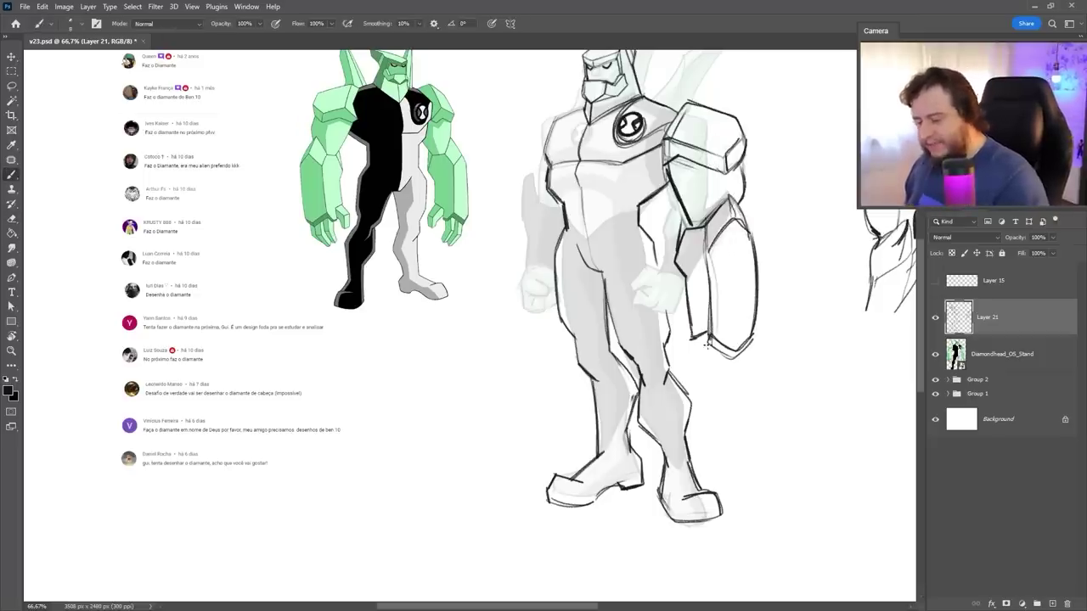
Redraw the wrist edge and sketch the hand with its thumb and angular fingers below the forearm.
key(e)
drag(711, 318, 696, 337)
key(b)
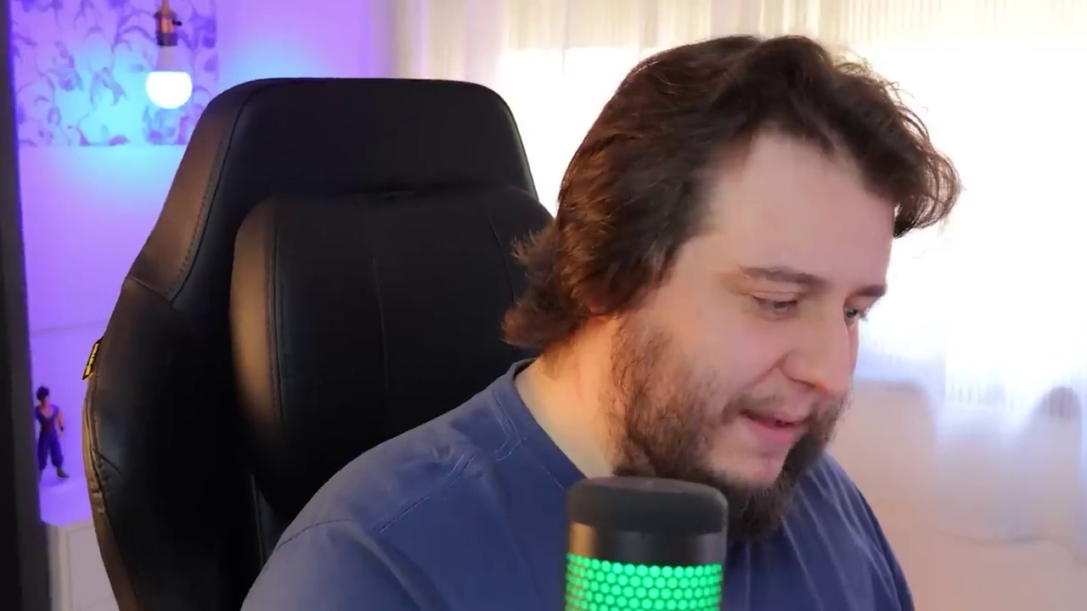
drag(694, 303, 700, 338)
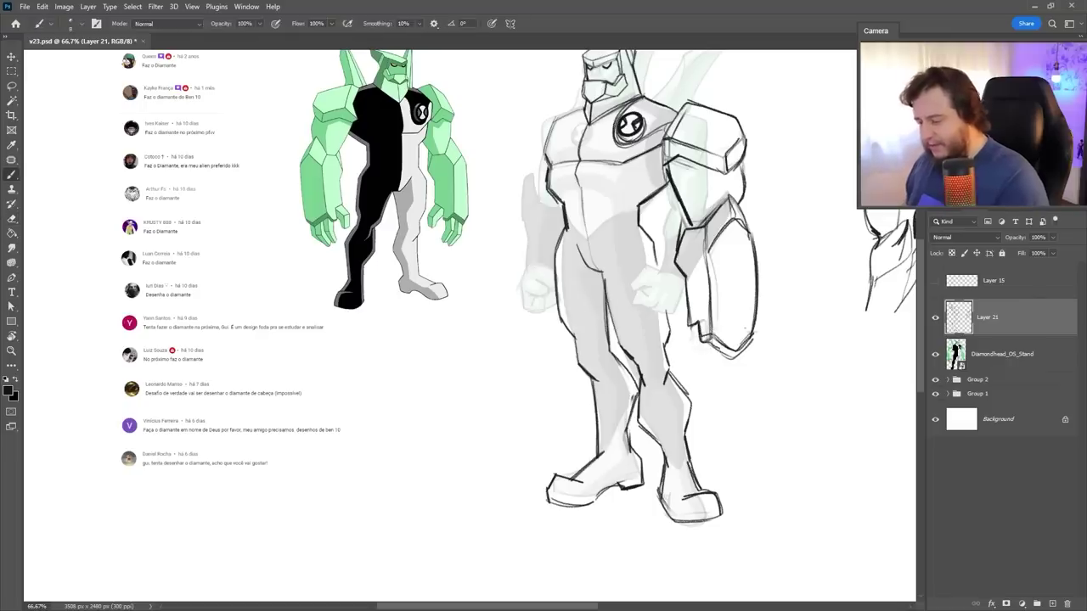
mouse_move(709, 344)
mouse_down()
mouse_move(706, 379)
mouse_move(721, 377)
mouse_up()
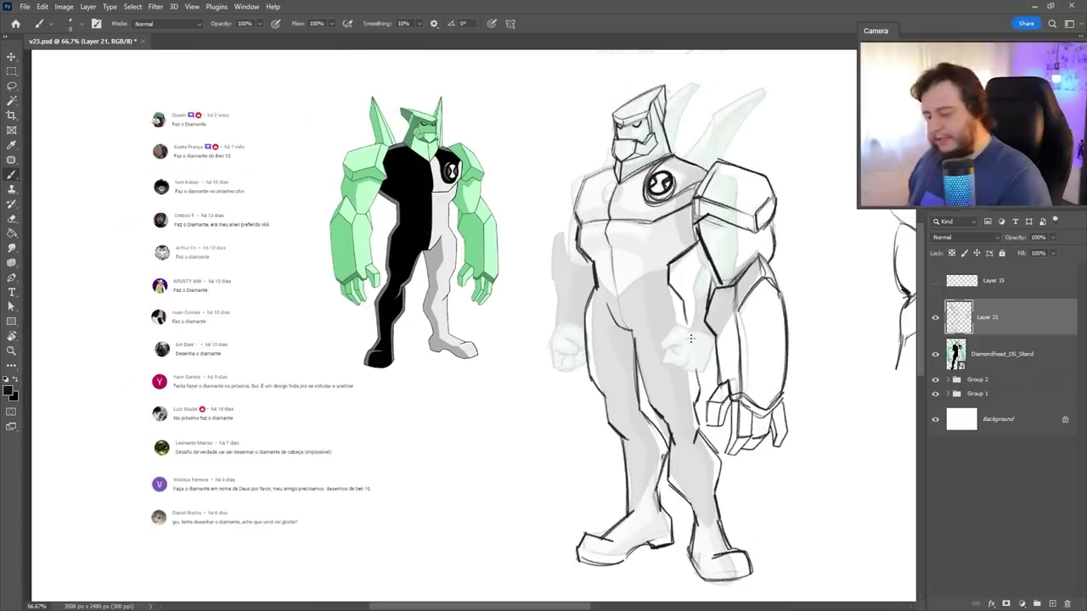
Complete the outer thigh line beside the hand and strengthen the torso's centre line down to the crotch.
drag(686, 320, 701, 393)
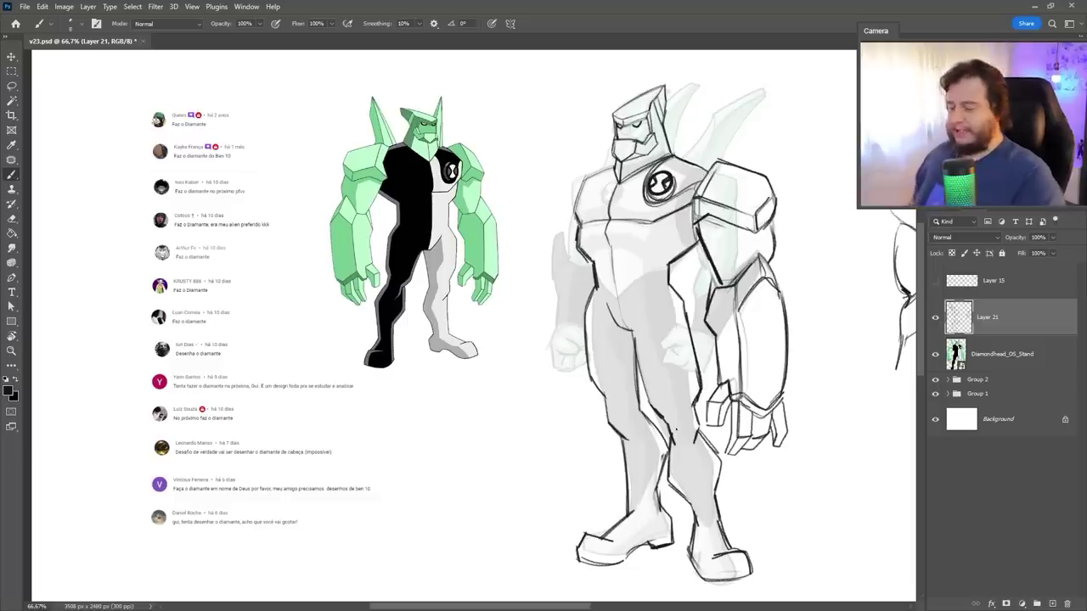
key(e)
key(b)
drag(587, 283, 597, 308)
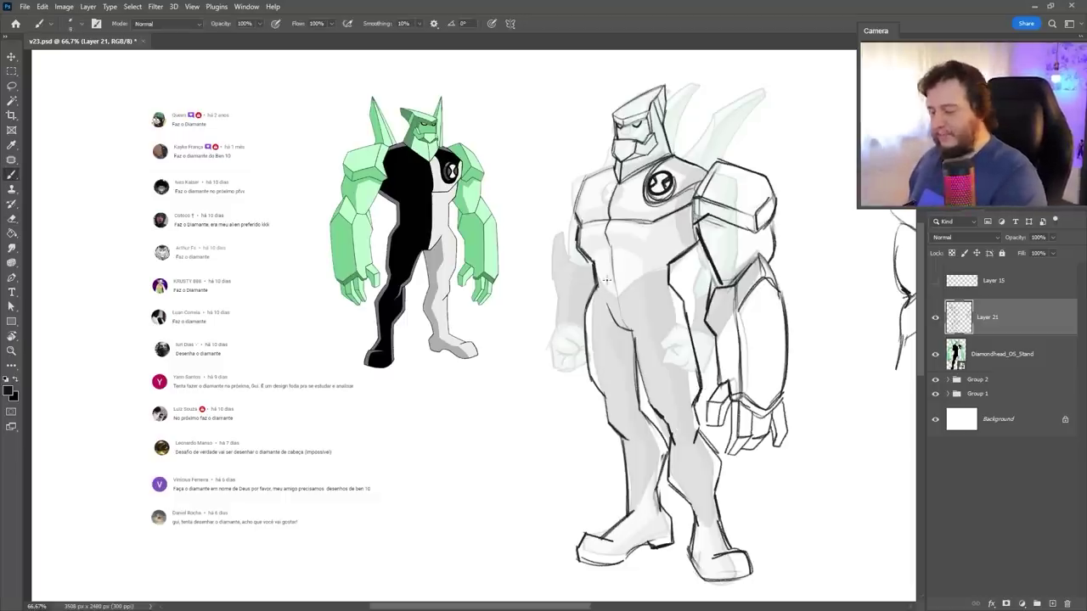
drag(613, 253, 620, 311)
drag(630, 289, 619, 334)
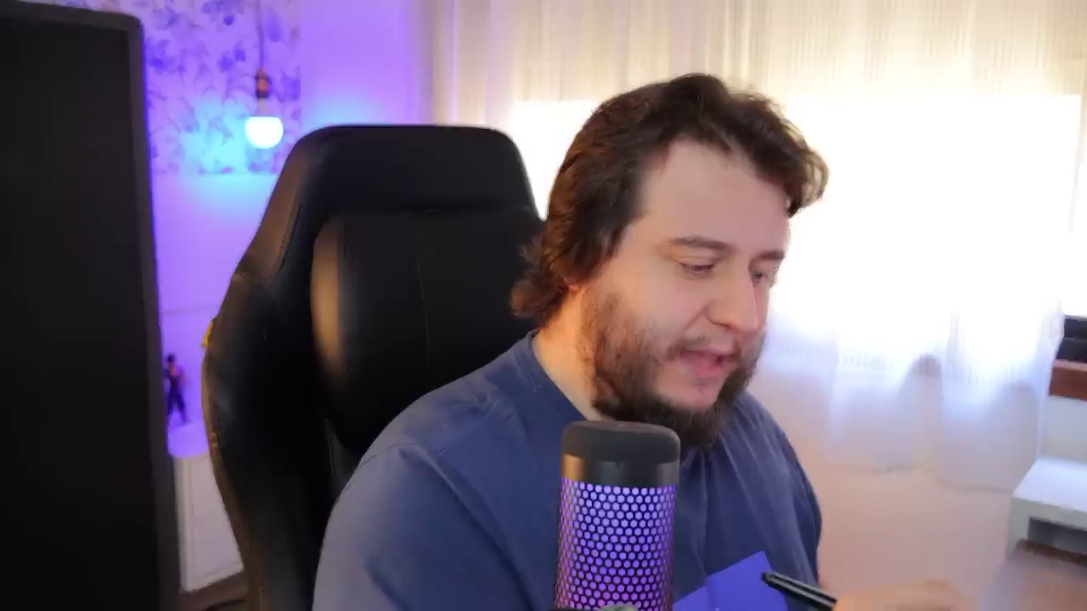
Select the forearm and hand and rotate them so the elbow moves outward and the hand swings toward the leg.
mouse_move(769, 250)
mouse_down()
mouse_move(737, 283)
mouse_move(715, 385)
mouse_move(734, 469)
mouse_move(787, 268)
mouse_move(776, 257)
mouse_up()
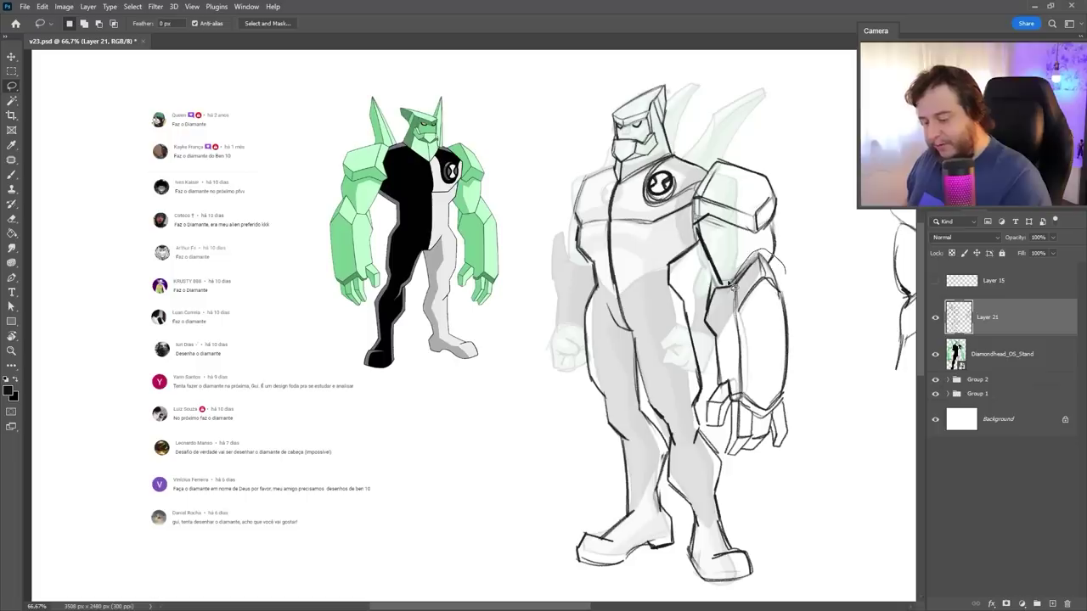
key(ctrl+t)
drag(827, 246, 850, 264)
mouse_move(776, 367)
mouse_down()
mouse_move(807, 374)
mouse_move(778, 370)
mouse_up()
key(Return)
key(ctrl+d)
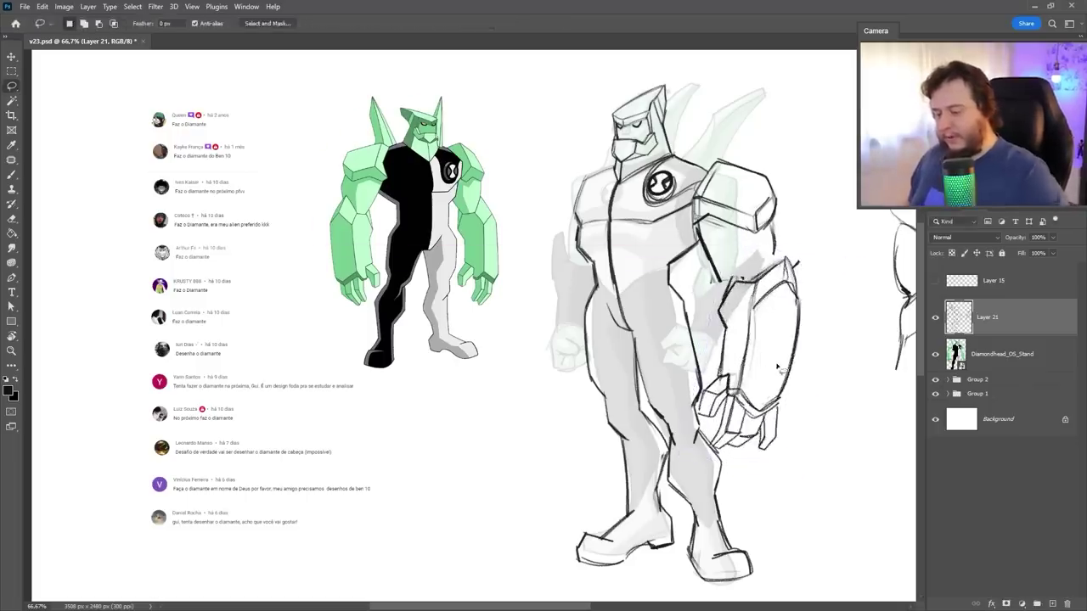
Erase the broken lines at the elbow and redraw the joint connecting the rotated forearm to the upper arm.
key(e)
key(b)
mouse_move(717, 256)
mouse_down()
mouse_move(707, 241)
mouse_move(738, 279)
mouse_up()
key(e)
mouse_move(796, 307)
mouse_down()
mouse_move(767, 292)
mouse_move(751, 319)
mouse_up()
key(b)
drag(774, 255, 799, 320)
key(e)
mouse_move(771, 291)
mouse_down()
mouse_move(756, 313)
mouse_move(750, 282)
mouse_up()
key(b)
mouse_move(751, 280)
mouse_down()
mouse_move(725, 277)
mouse_move(720, 307)
mouse_up()
Reinforce the upper arm's outer edge, the shoulder block's inner edge and both sides of the waist with darker lines.
drag(774, 219, 773, 257)
mouse_move(695, 200)
mouse_down()
mouse_move(695, 224)
mouse_move(711, 172)
mouse_up()
drag(695, 207, 694, 228)
drag(672, 261, 670, 284)
drag(585, 246, 596, 292)
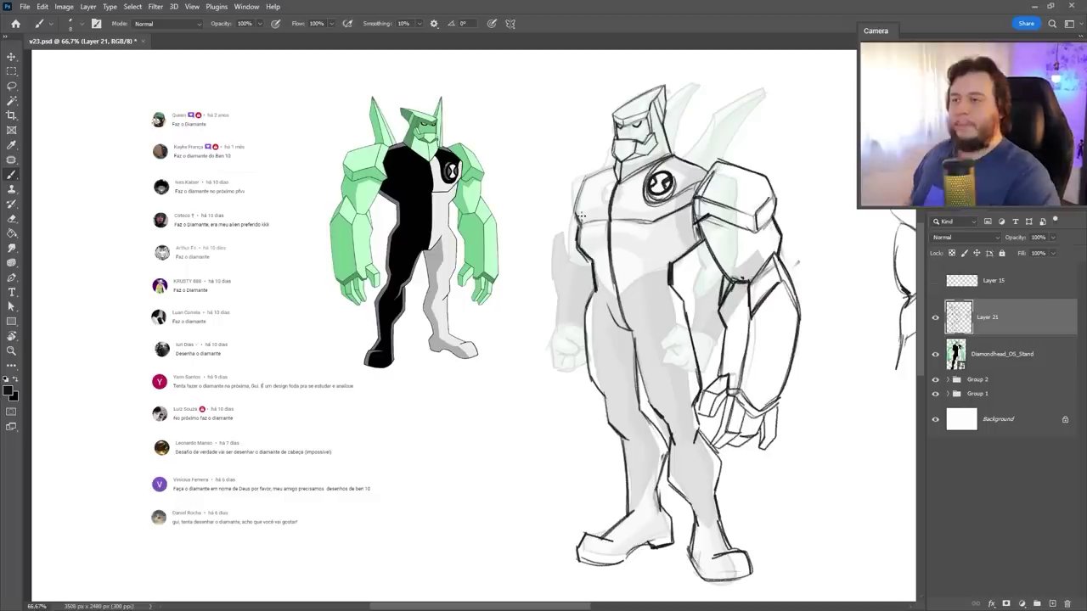
Draw the far shoulder block beside the chest and the rounded upper arm down to the elbow.
mouse_move(586, 174)
mouse_down()
mouse_move(540, 214)
mouse_move(572, 177)
mouse_up()
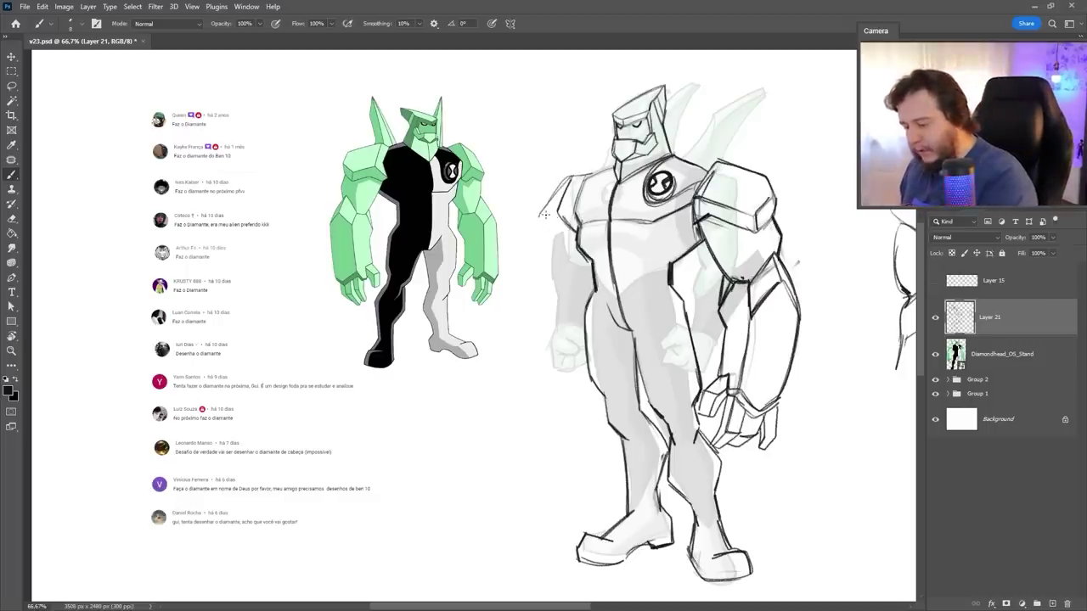
mouse_move(545, 237)
mouse_down()
mouse_move(576, 242)
mouse_move(546, 291)
mouse_move(572, 295)
mouse_up()
key(ctrl+z)
drag(572, 296, 591, 261)
drag(549, 229, 560, 393)
key(ctrl+z)
drag(542, 266, 515, 307)
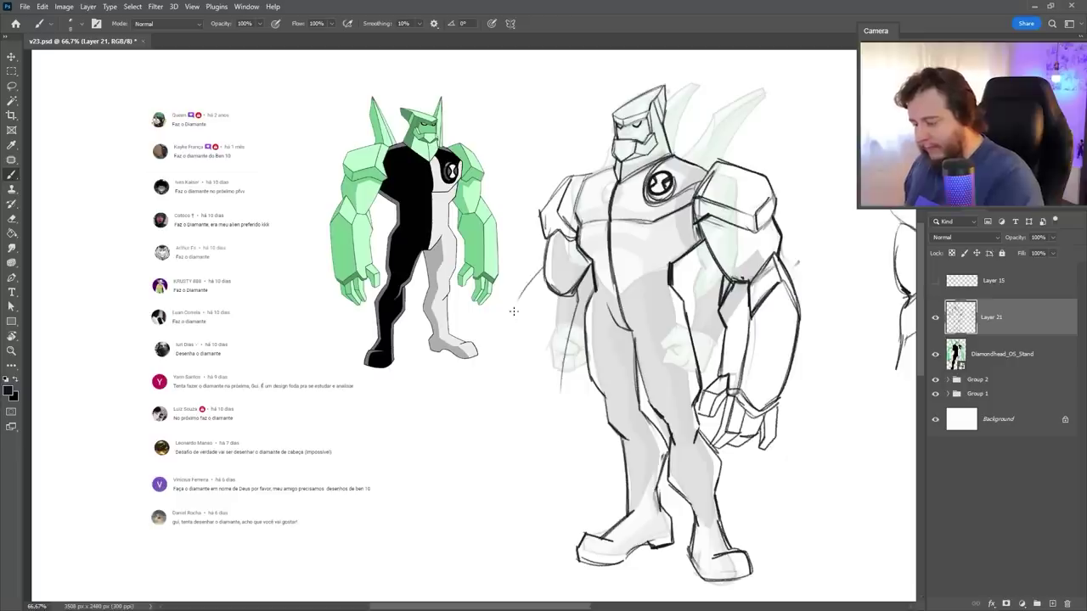
key(ctrl+z)
key(ctrl+z)
Draw the far forearm's inner edge and its bulging outer edge from the elbow down toward the wrist.
drag(581, 287, 555, 372)
mouse_move(542, 268)
mouse_down()
mouse_move(513, 319)
mouse_move(512, 372)
mouse_up()
drag(516, 313, 510, 371)
right_click(511, 386)
key(Escape)
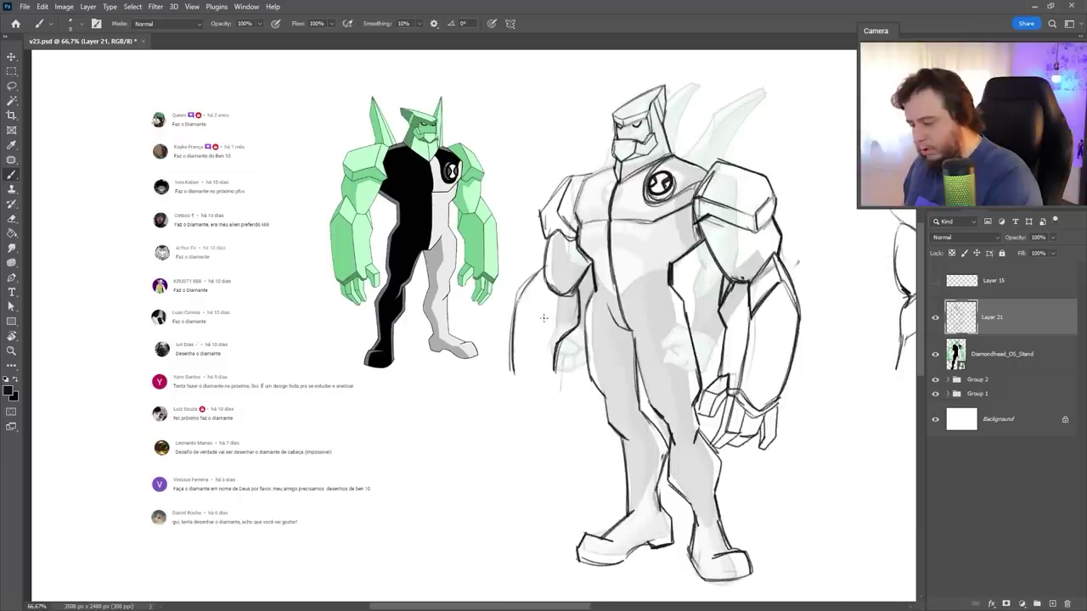
Add the facet line along the far forearm, close its angular lower end and clean up the wrist lines.
mouse_move(549, 286)
mouse_down()
mouse_move(529, 372)
mouse_move(512, 375)
mouse_move(490, 300)
mouse_move(534, 397)
mouse_move(520, 390)
mouse_move(510, 381)
mouse_move(561, 364)
mouse_move(526, 400)
mouse_up()
mouse_move(527, 399)
mouse_down()
mouse_move(546, 373)
mouse_move(525, 399)
mouse_up()
key(e)
key(b)
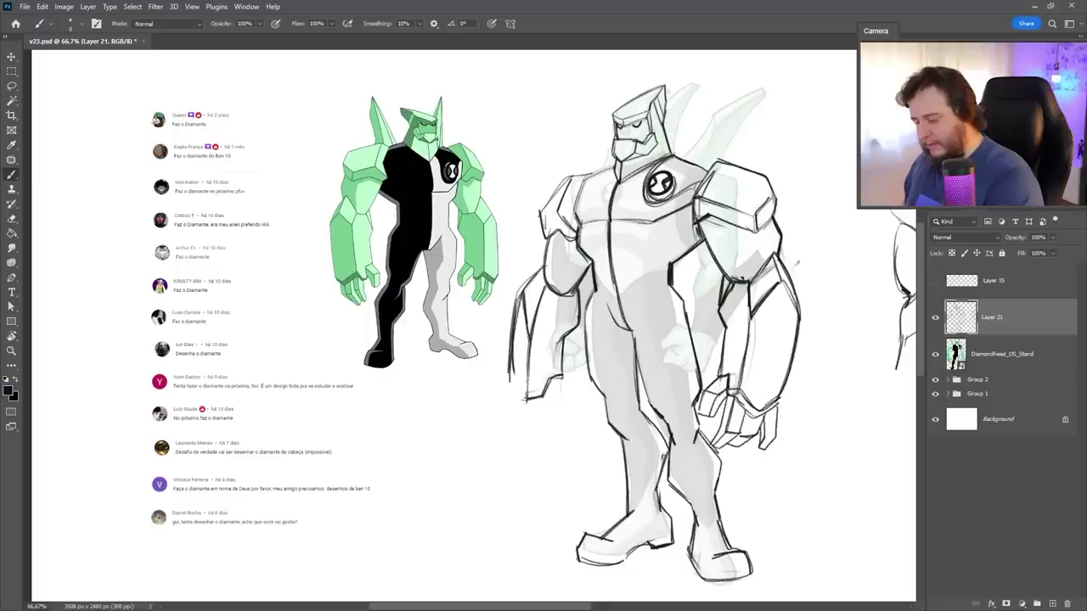
drag(532, 361, 523, 399)
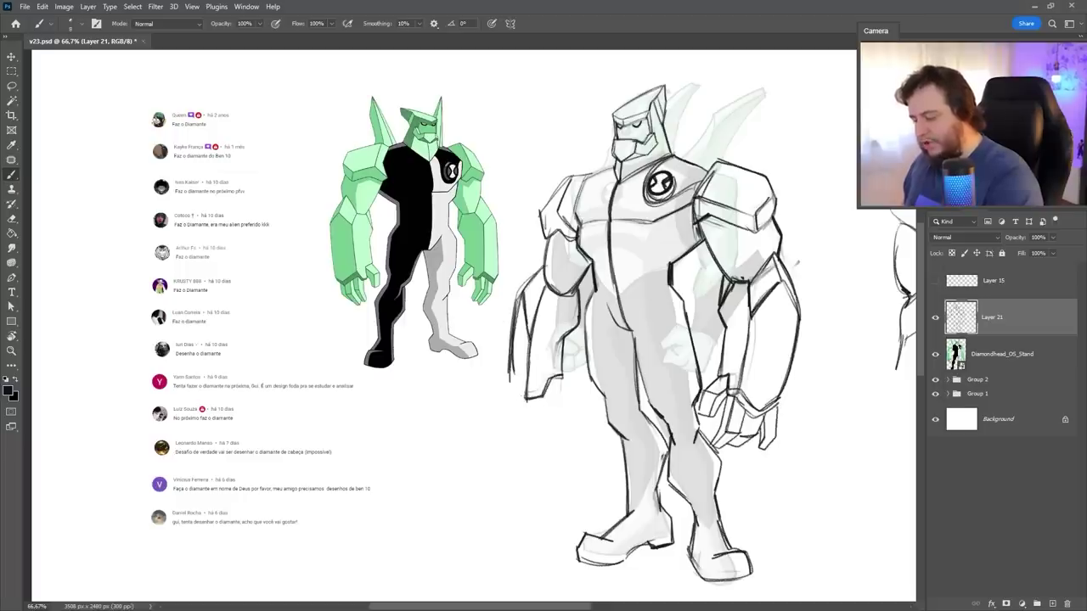
key(e)
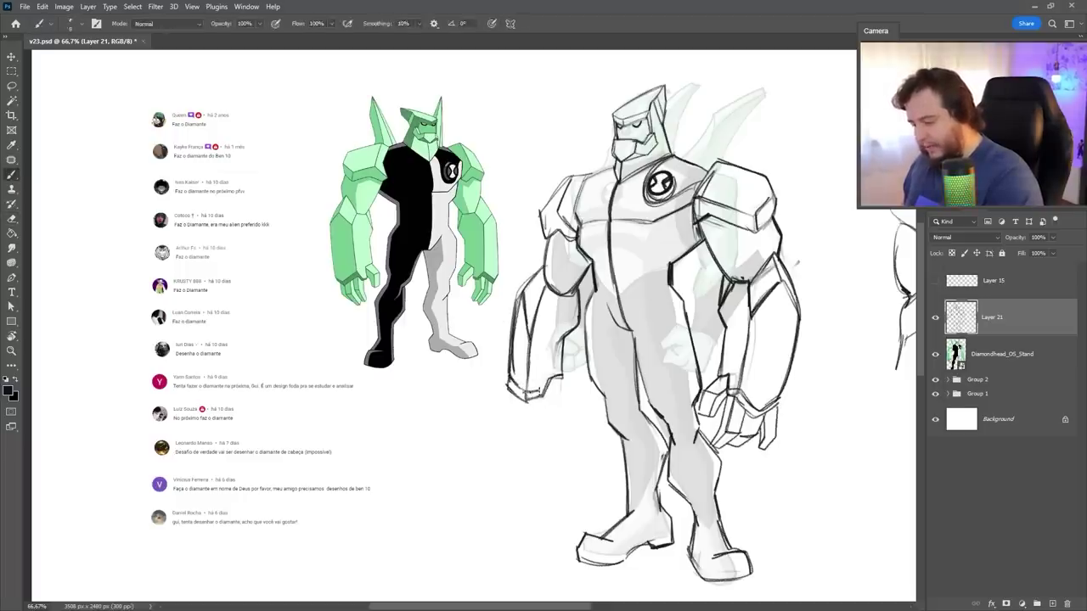
key(b)
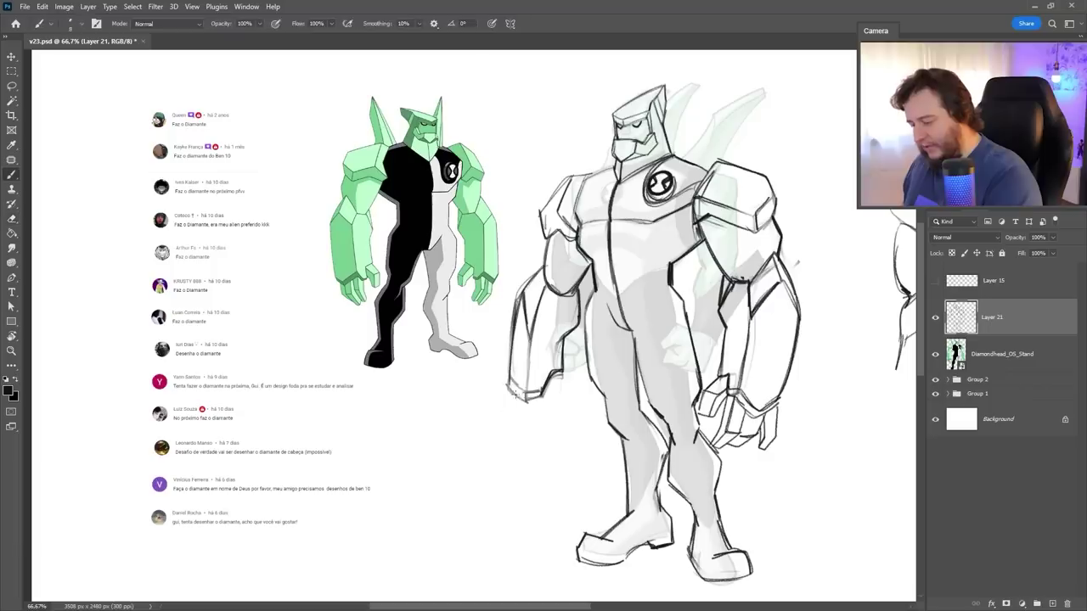
key(e)
key(b)
Draw the far hand's thumb and angular fingers below the wrist and touch up the arm's outer edge.
mouse_move(505, 388)
mouse_down()
mouse_move(575, 414)
mouse_move(528, 452)
mouse_up()
mouse_move(515, 395)
mouse_down()
mouse_move(538, 454)
mouse_move(531, 424)
mouse_move(545, 448)
mouse_move(510, 418)
mouse_move(544, 409)
mouse_move(533, 397)
mouse_move(556, 448)
mouse_move(533, 436)
mouse_up()
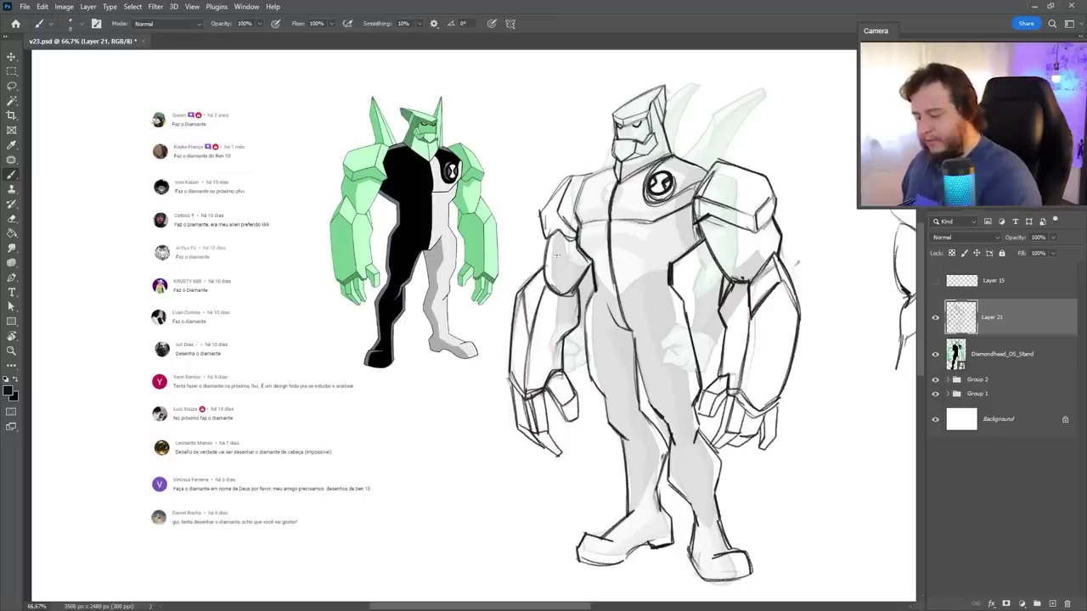
drag(544, 277, 565, 178)
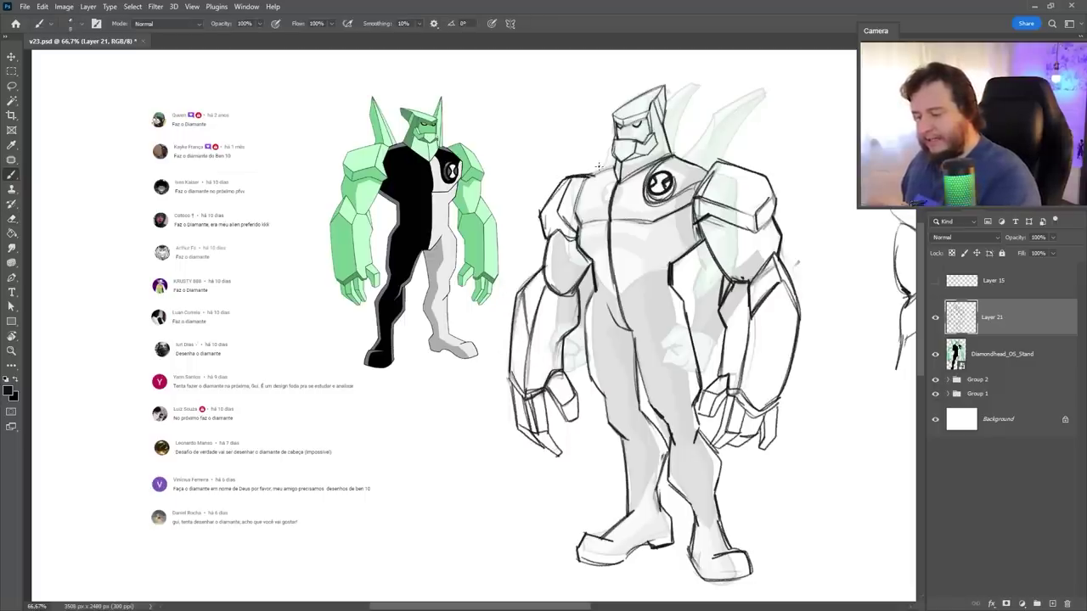
Draw a large faceted spike behind the near shoulder and a narrow one beyond the head, discarding the trial spike between them.
mouse_move(684, 160)
mouse_down()
mouse_move(764, 86)
mouse_move(715, 134)
mouse_move(764, 85)
mouse_move(705, 170)
mouse_move(766, 88)
mouse_move(757, 126)
mouse_up()
mouse_move(757, 126)
mouse_down()
mouse_move(732, 163)
mouse_move(742, 142)
mouse_up()
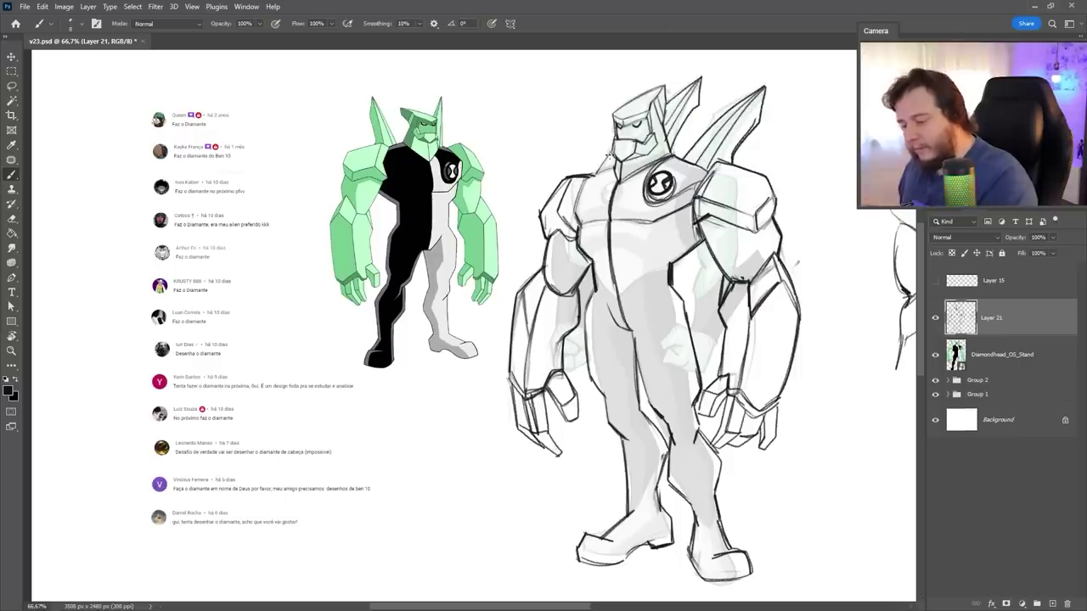
key(ctrl+z)
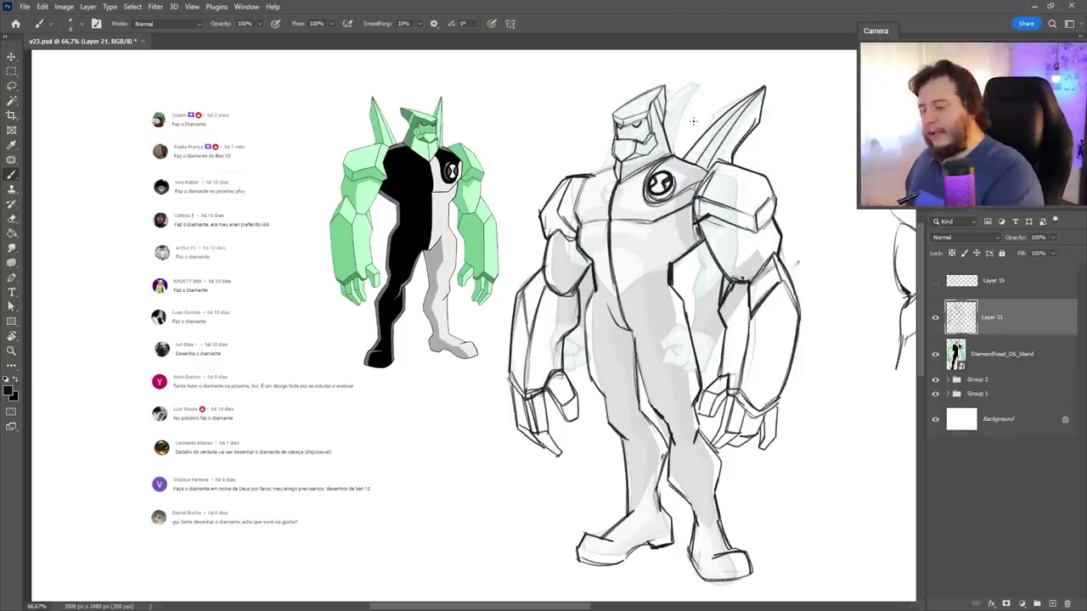
drag(777, 93, 787, 84)
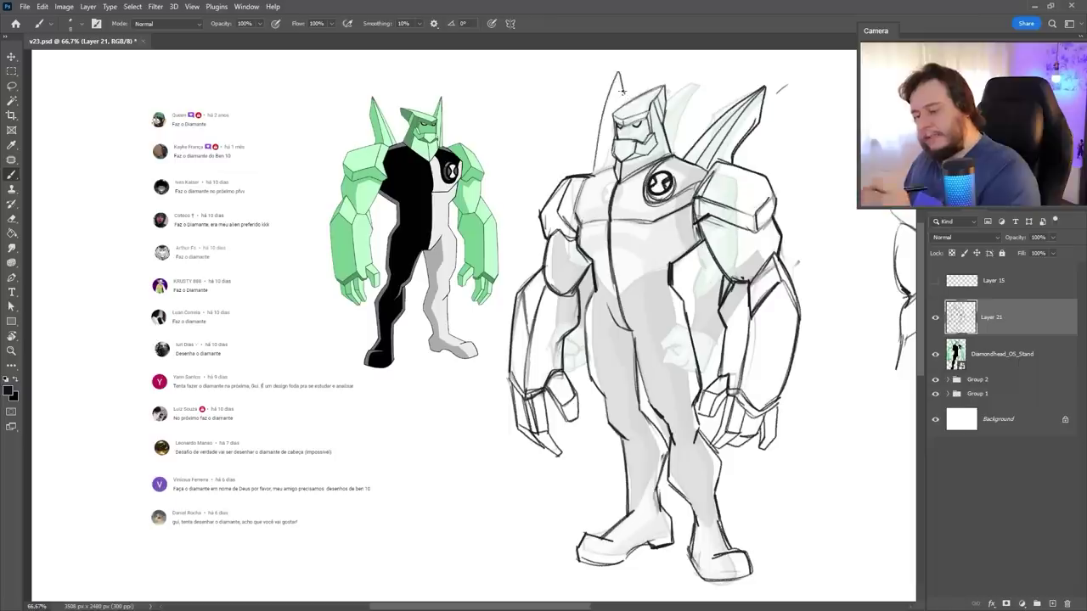
mouse_move(624, 103)
mouse_down()
mouse_move(616, 81)
mouse_move(608, 169)
mouse_up()
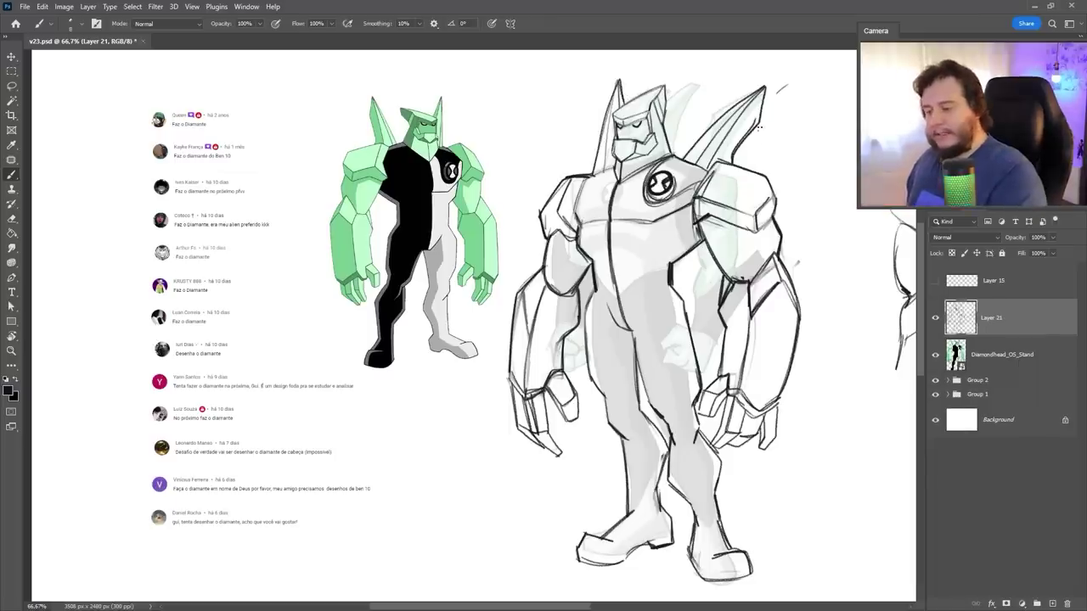
Sketch a side diagram comparing a circle with two splayed spikes to one with two close upright spikes, linked by an arrow.
mouse_move(802, 194)
mouse_down()
mouse_move(836, 161)
mouse_move(809, 180)
mouse_up()
drag(829, 122, 829, 182)
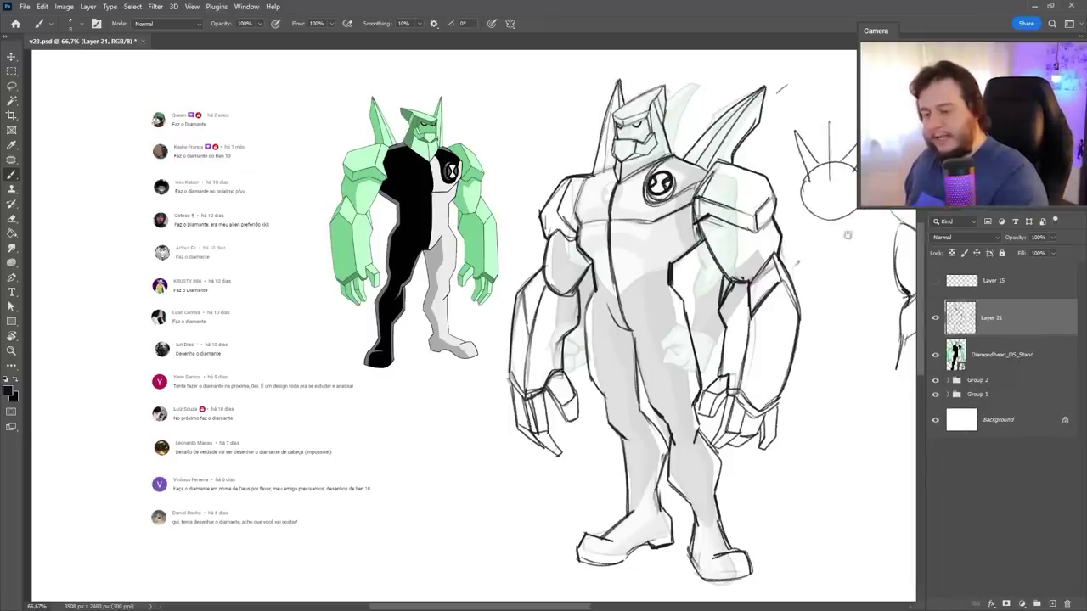
drag(849, 236, 708, 253)
mouse_move(738, 162)
mouse_down()
mouse_move(779, 153)
mouse_move(773, 162)
mouse_up()
mouse_move(800, 141)
mouse_down()
mouse_move(835, 140)
mouse_move(841, 149)
mouse_move(812, 144)
mouse_move(825, 100)
mouse_move(832, 144)
mouse_up()
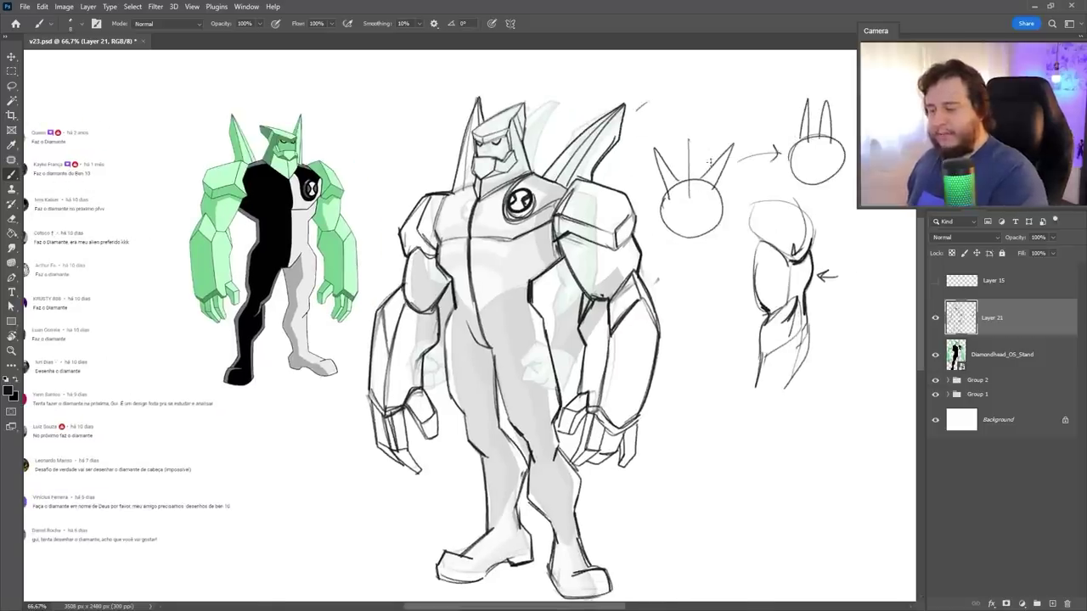
drag(660, 153, 728, 149)
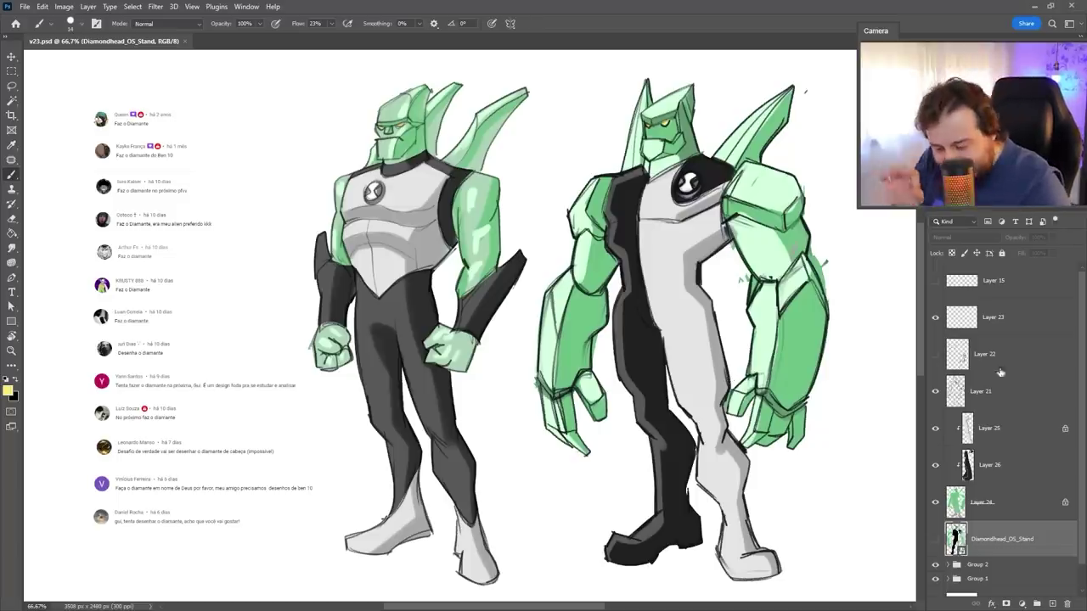
Add a new layer above Layer 23 and sample the pale green from the from-memory character's jaw.
click(1025, 346)
click(1051, 601)
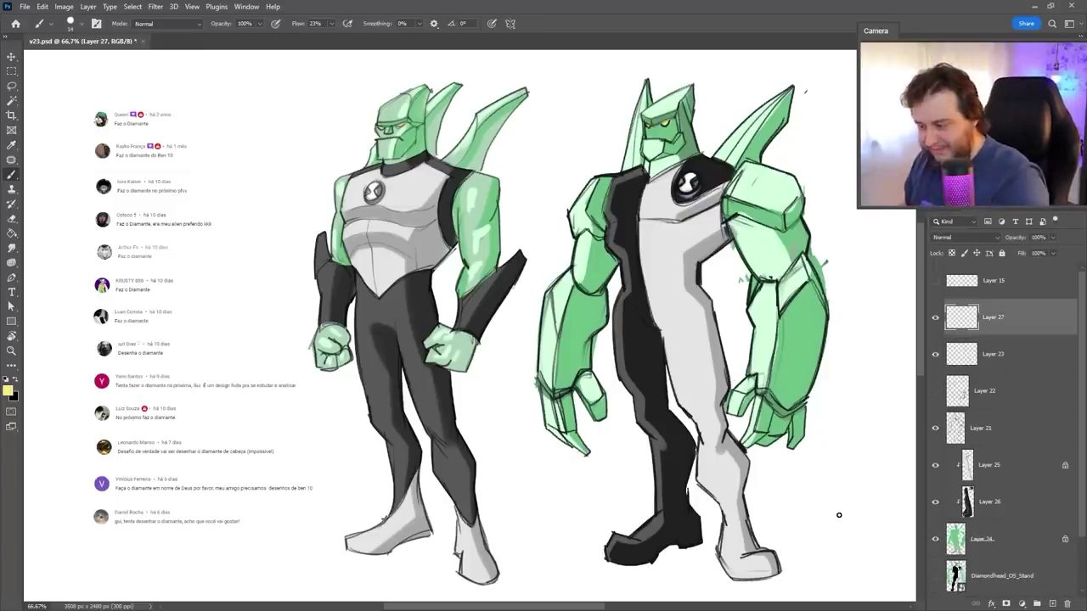
alt+click(387, 152)
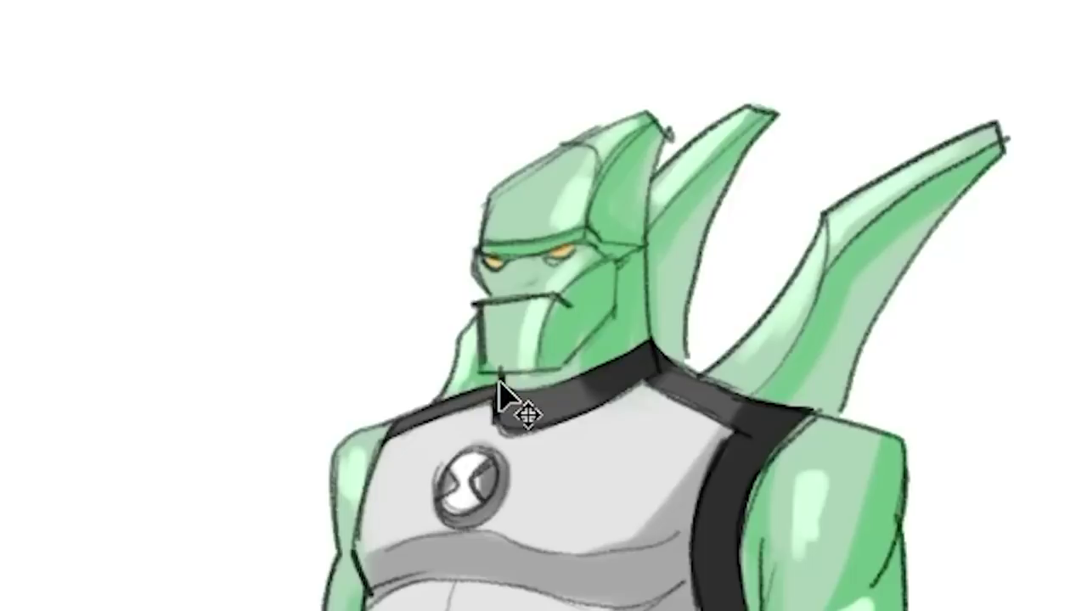
key(ctrl+shift+z)
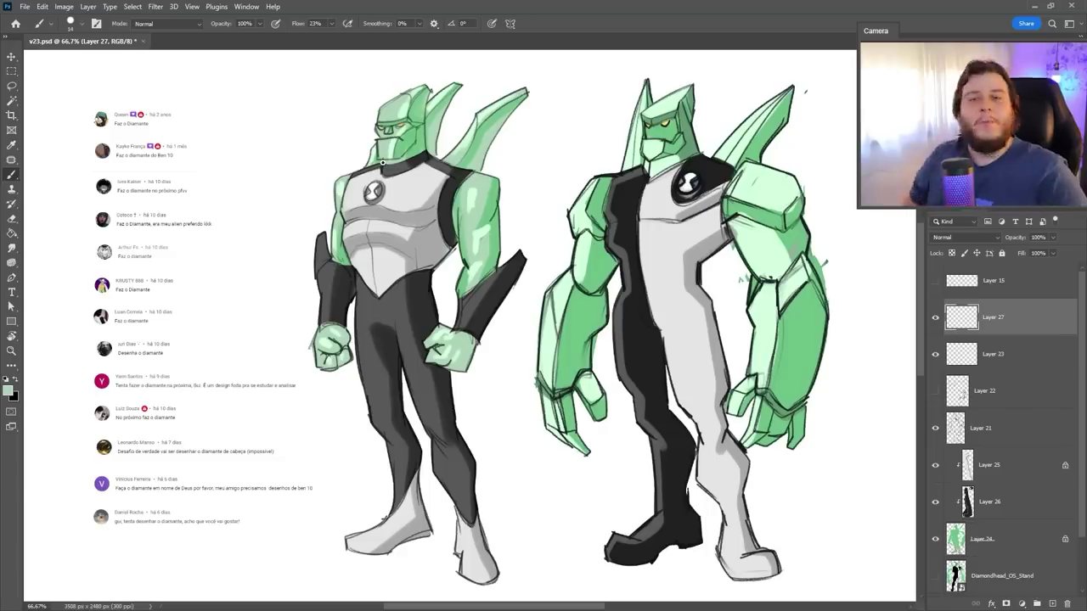